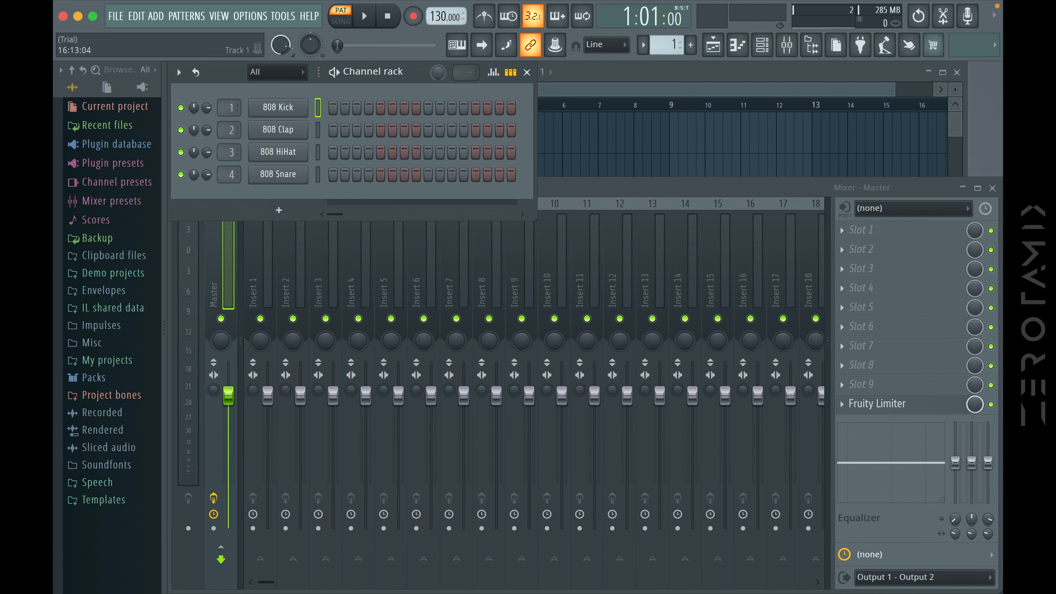
# Clear the workspace by closing the Playlist, Mixer and Channel rack windows
pyautogui.click(616, 300)
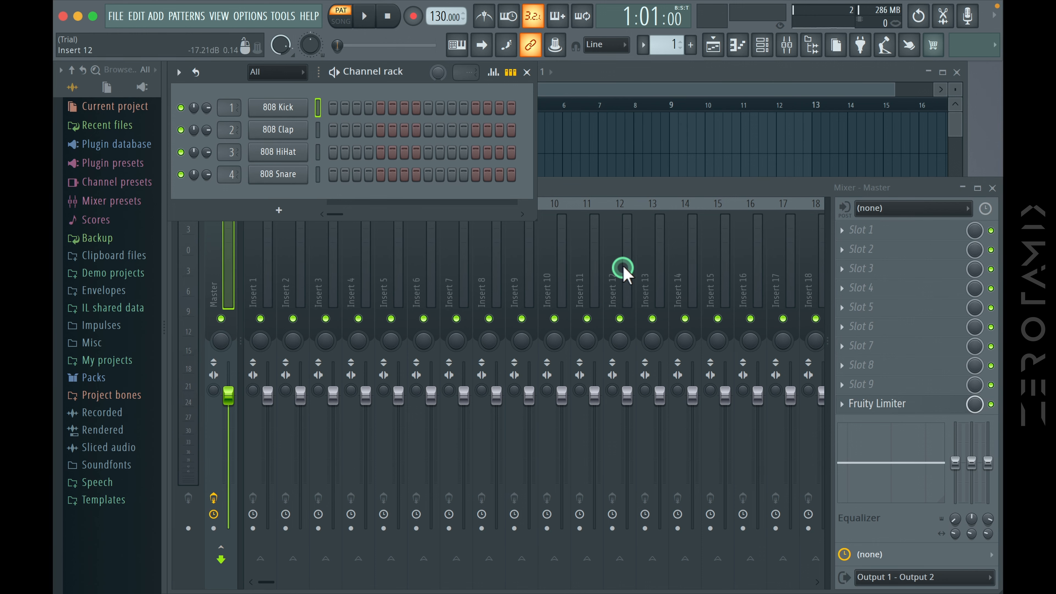
pyautogui.click(755, 81)
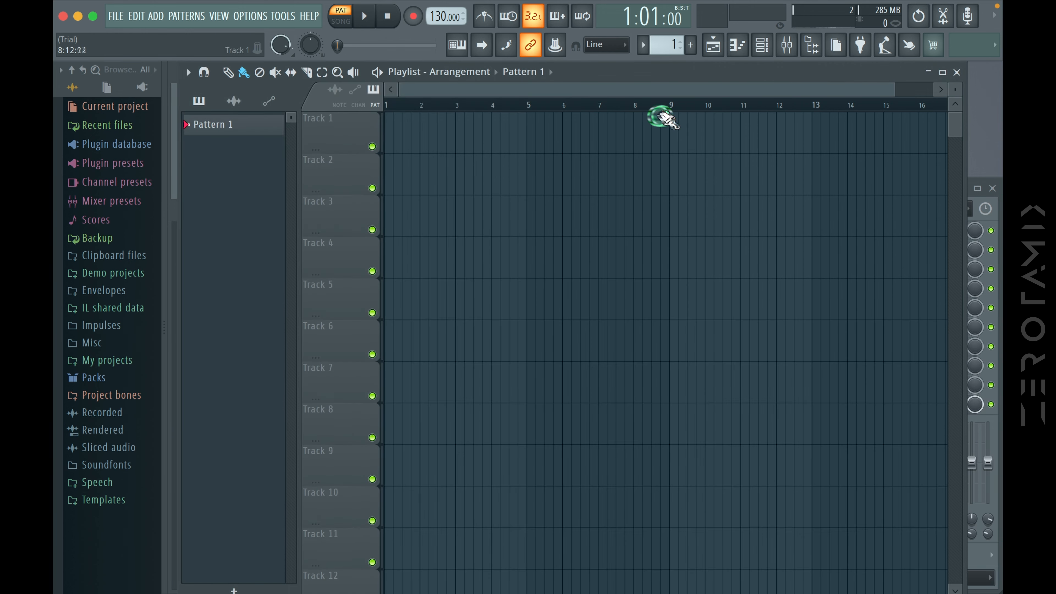
pyautogui.click(957, 73)
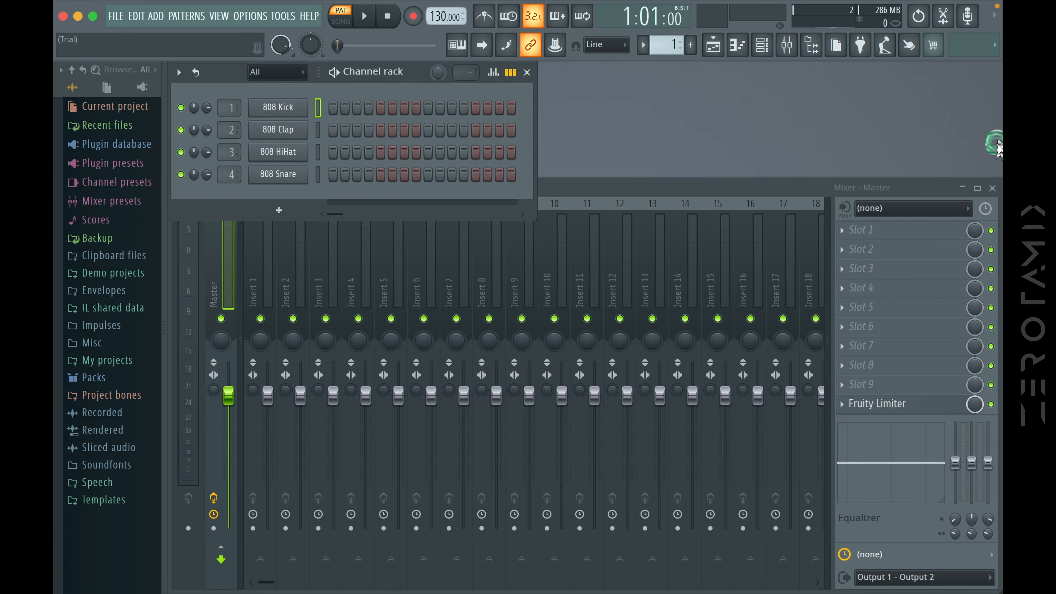
pyautogui.click(993, 188)
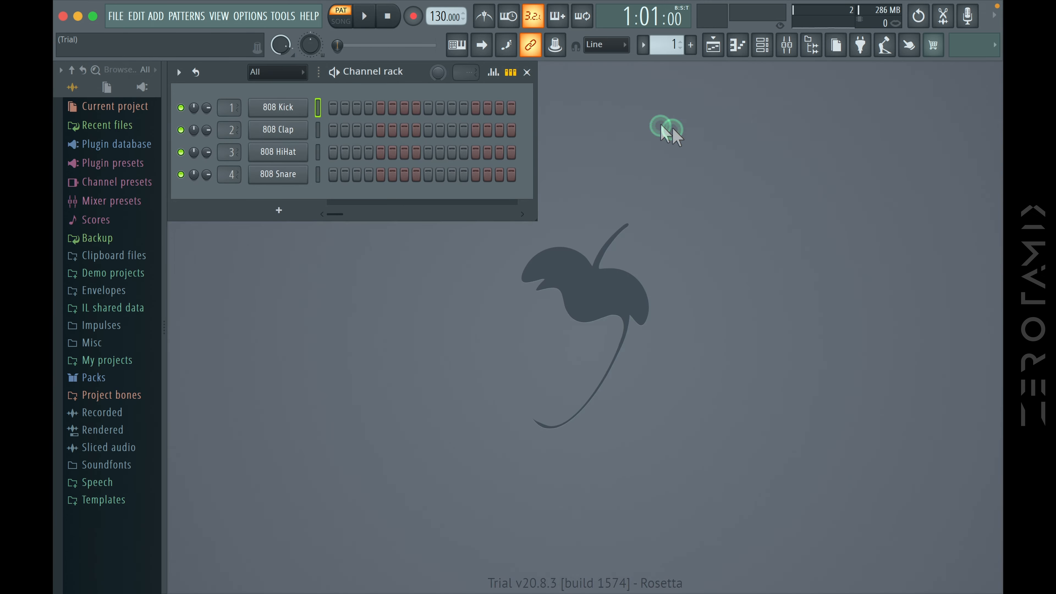
pyautogui.click(528, 73)
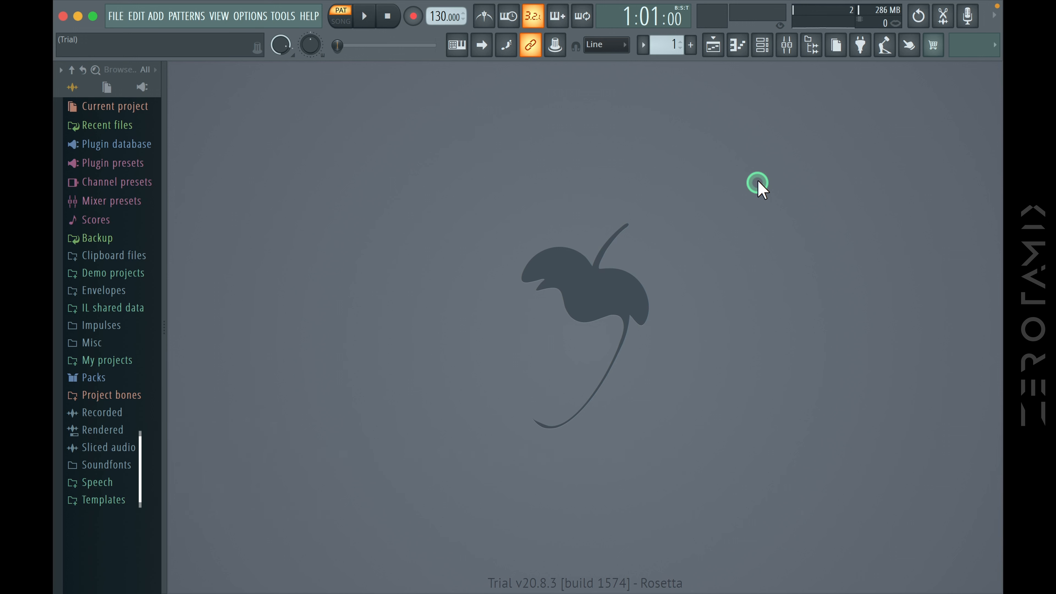
# View the 808 Kick's piano roll, close it and show the Channel rack again
pyautogui.click(736, 45)
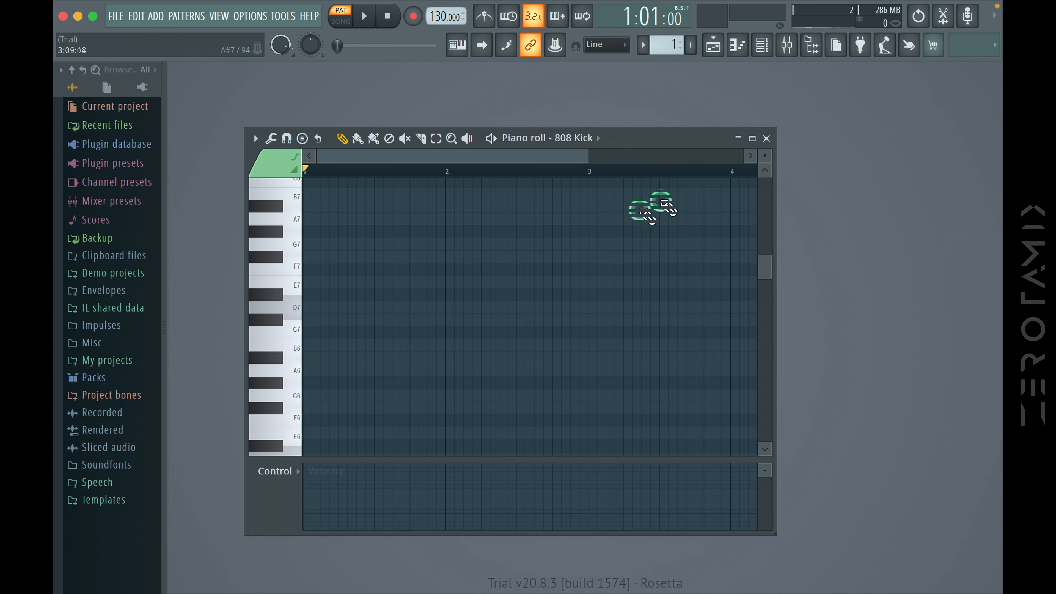
pyautogui.click(765, 138)
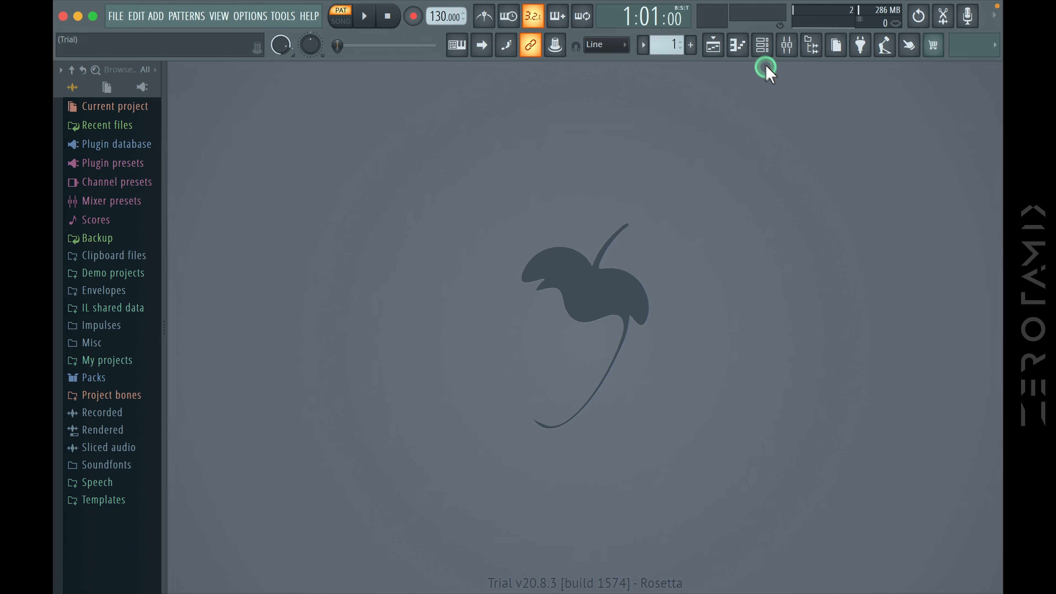
pyautogui.click(761, 44)
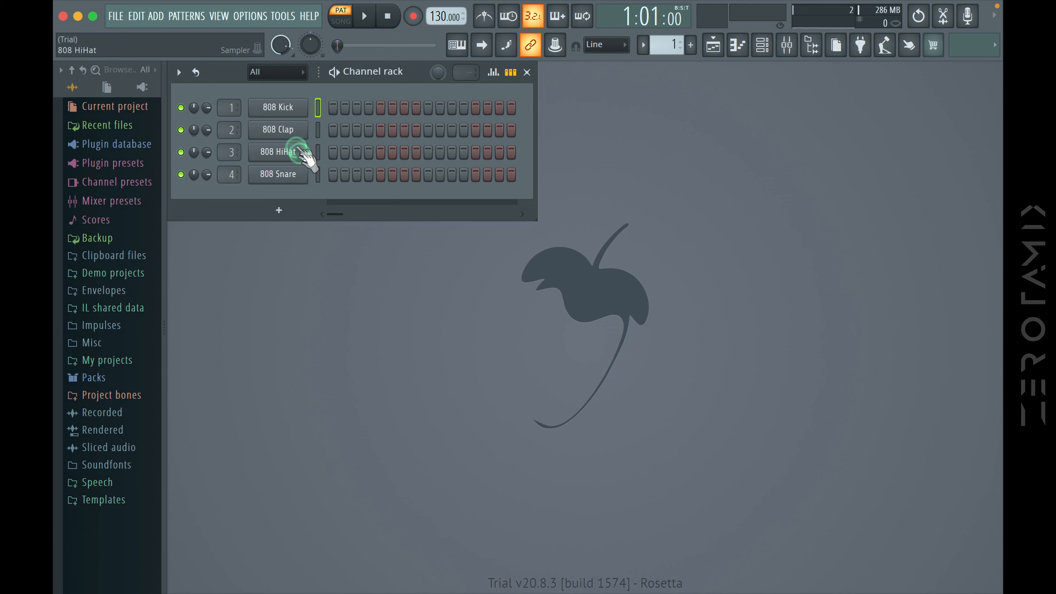
# View the channel settings of the 808 Kick and the 808 Clap, closing each window again
pyautogui.click(277, 108)
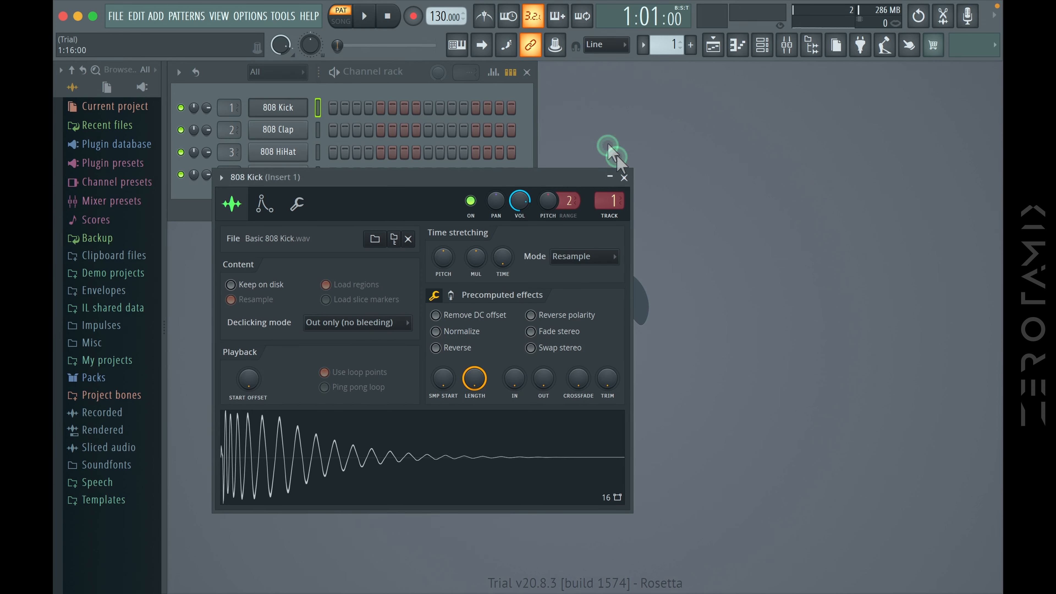
pyautogui.click(624, 178)
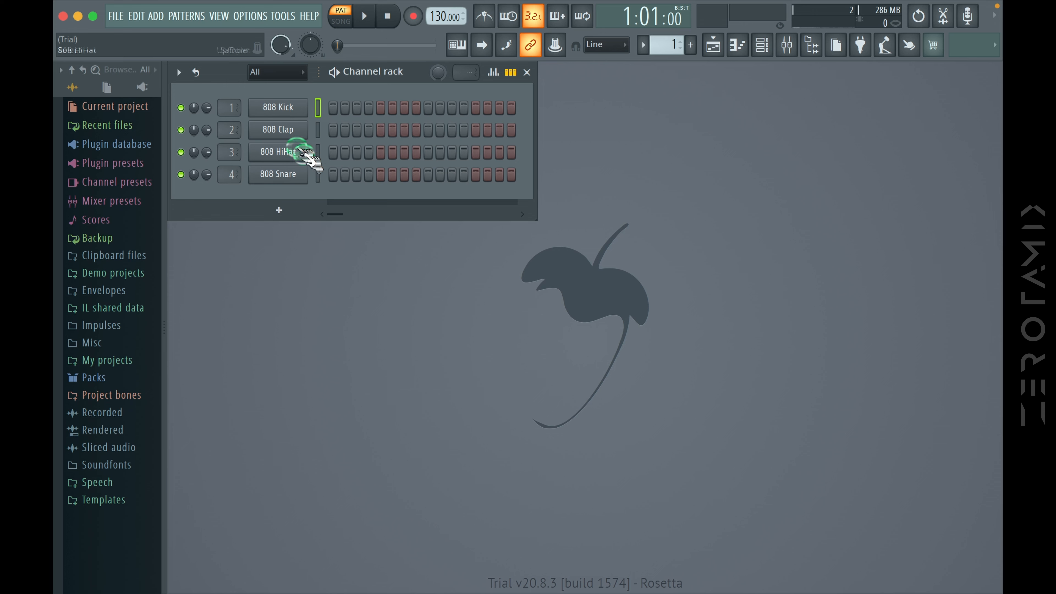
pyautogui.click(286, 131)
pyautogui.click(642, 197)
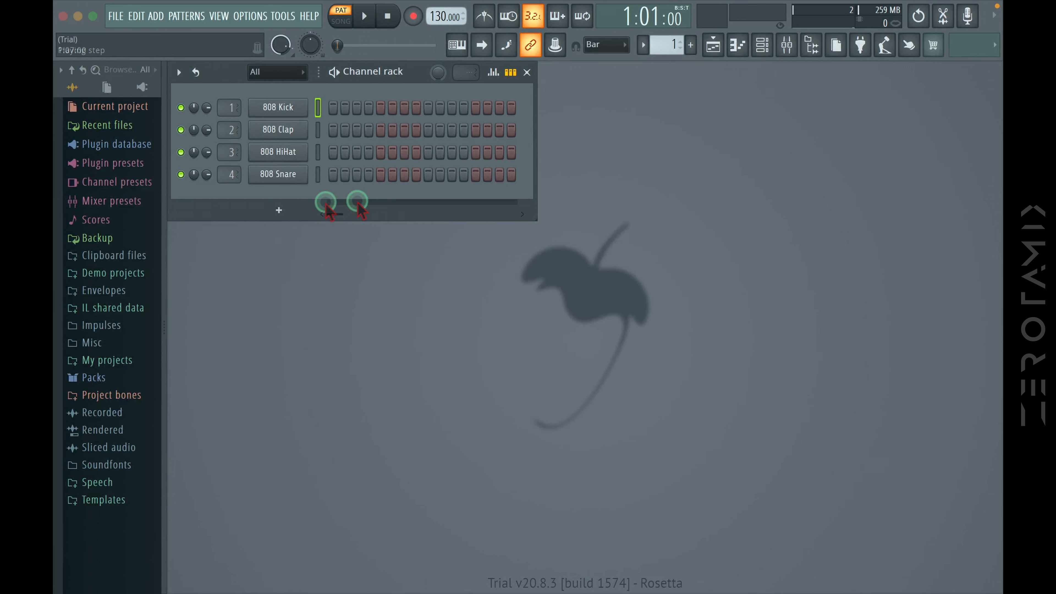
# Program 808 Kick hits on steps 1, 5, 9 and 13 of Pattern 1
pyautogui.click(333, 108)
pyautogui.click(380, 108)
pyautogui.click(428, 107)
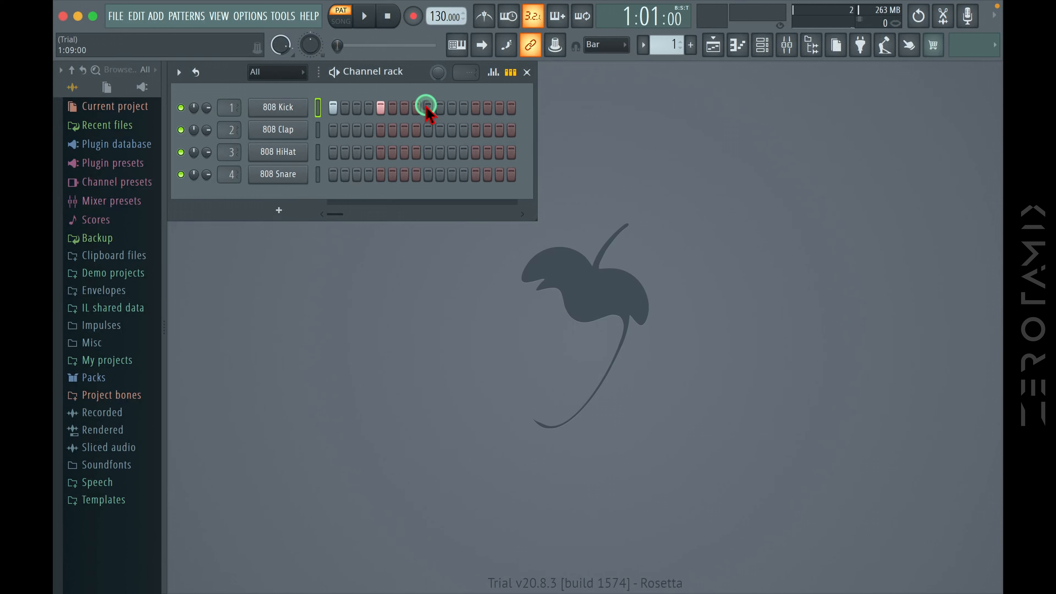
pyautogui.click(475, 107)
# Add 808 Clap hits on steps 3 and 7 and 808 HiHat hits on steps 5 and 11
pyautogui.click(356, 129)
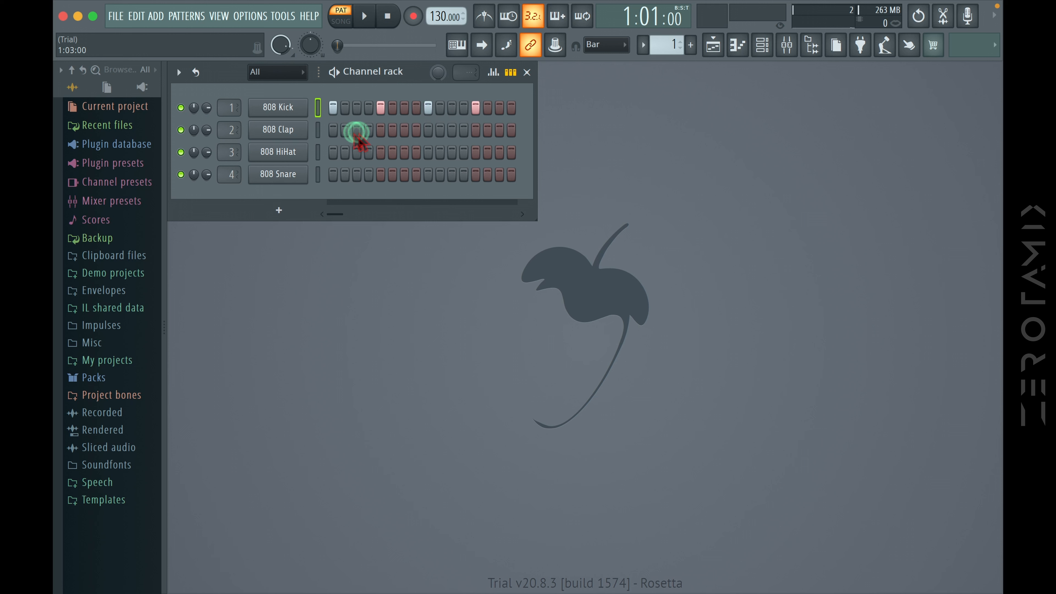
pyautogui.click(404, 130)
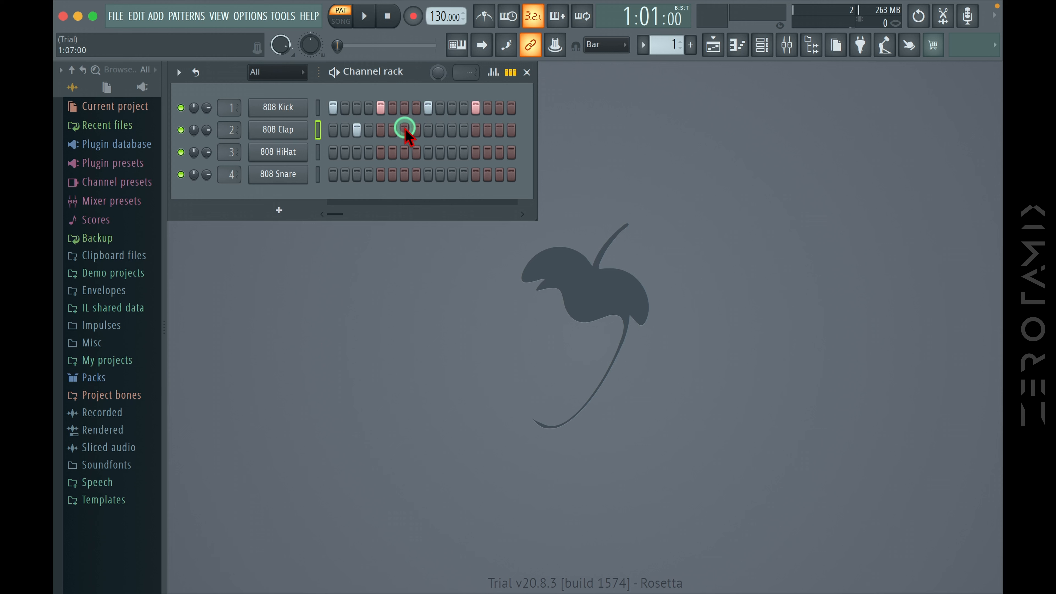
pyautogui.click(379, 152)
pyautogui.click(452, 152)
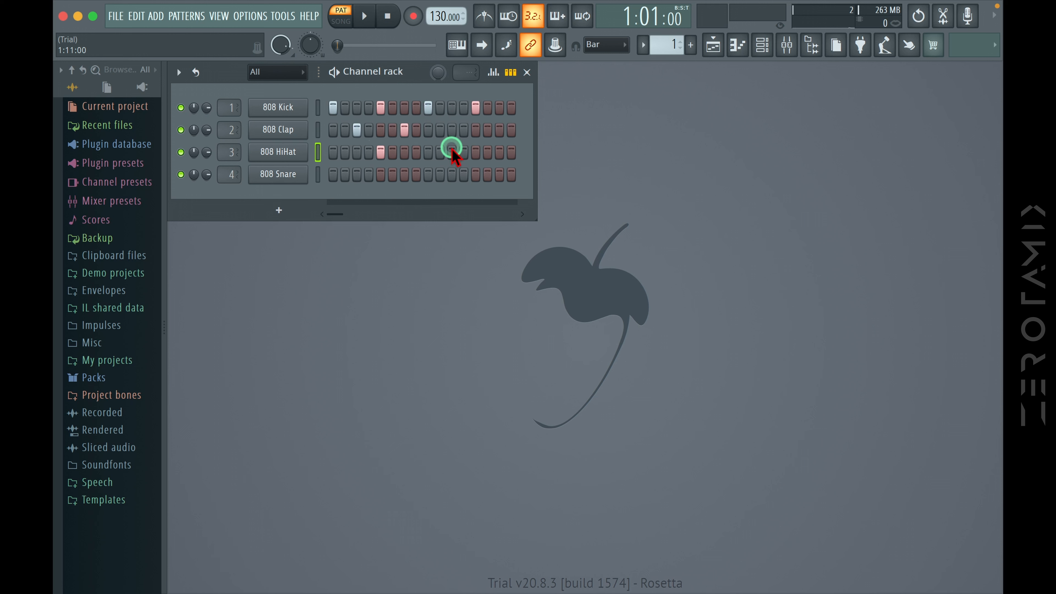
# Play the drum pattern to listen to it and stop playback
pyautogui.click(379, 67)
pyautogui.click(364, 16)
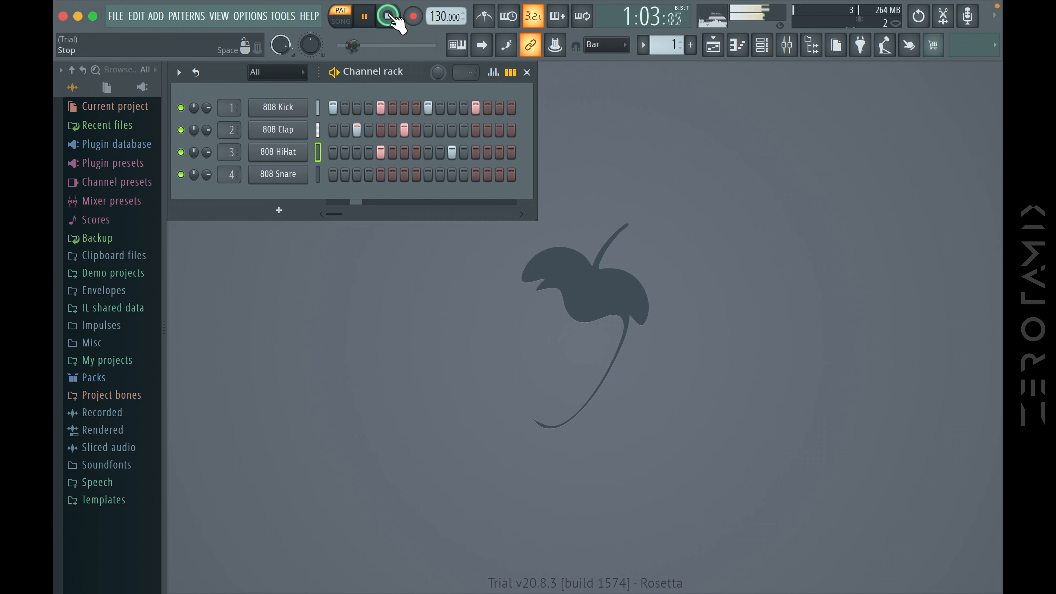
pyautogui.click(391, 17)
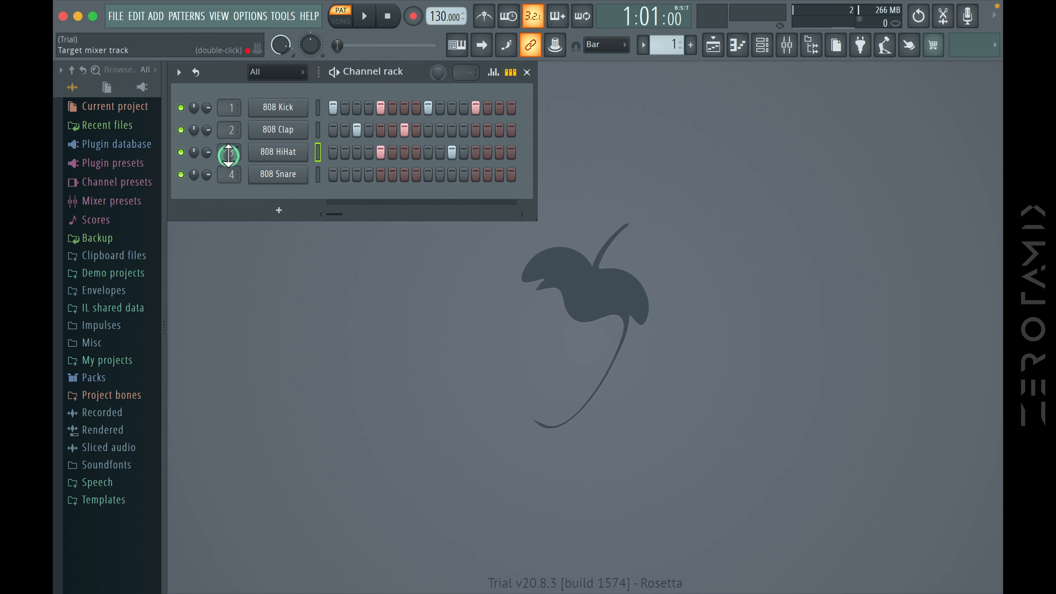
# Add a Sytrus synth channel below the 808 Snare and close its plugin window
pyautogui.click(290, 175)
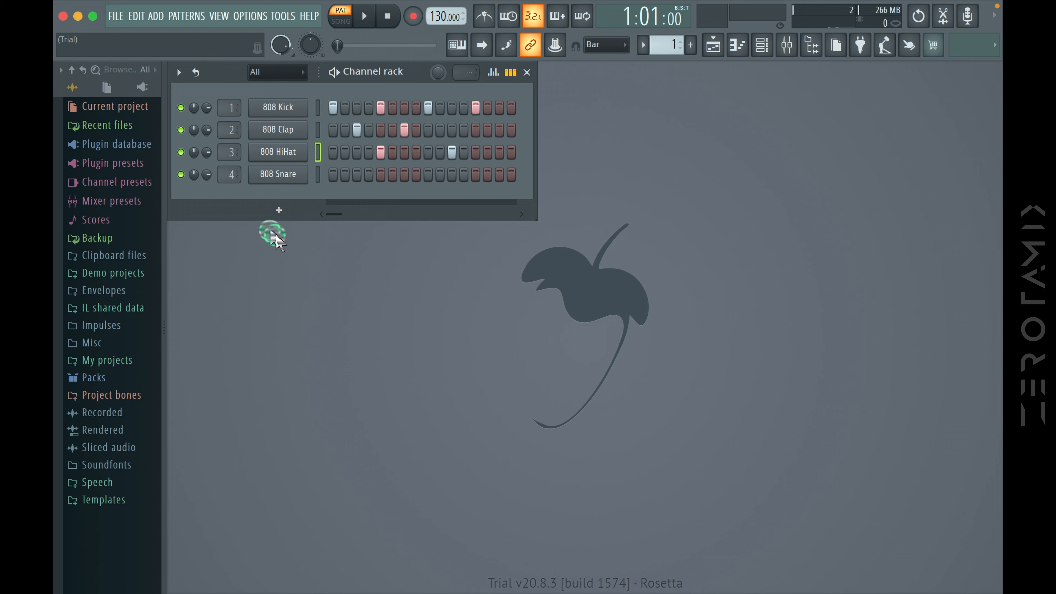
pyautogui.click(277, 210)
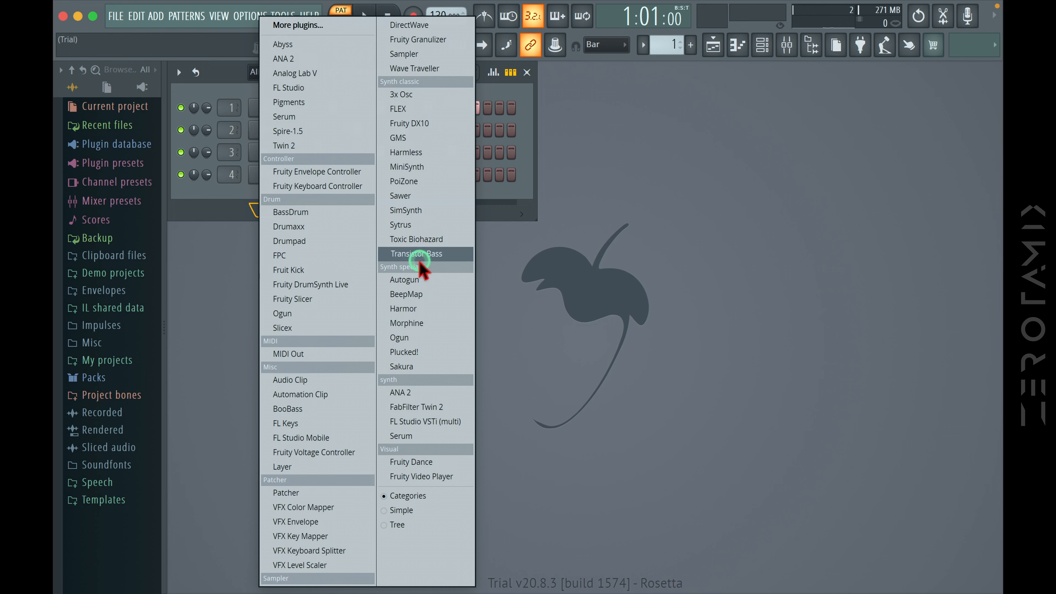
pyautogui.click(407, 223)
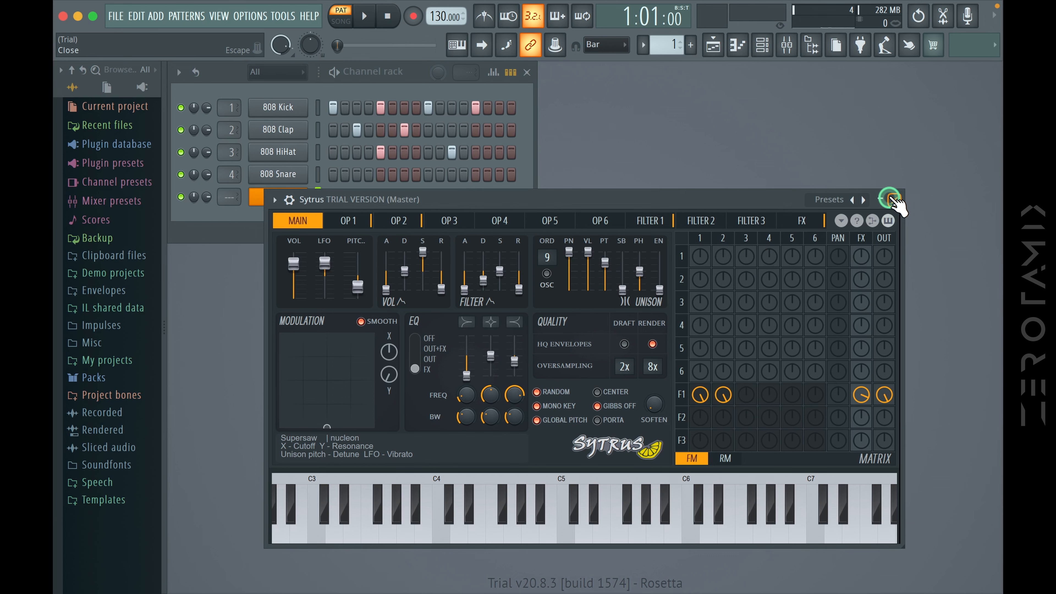
pyautogui.click(890, 199)
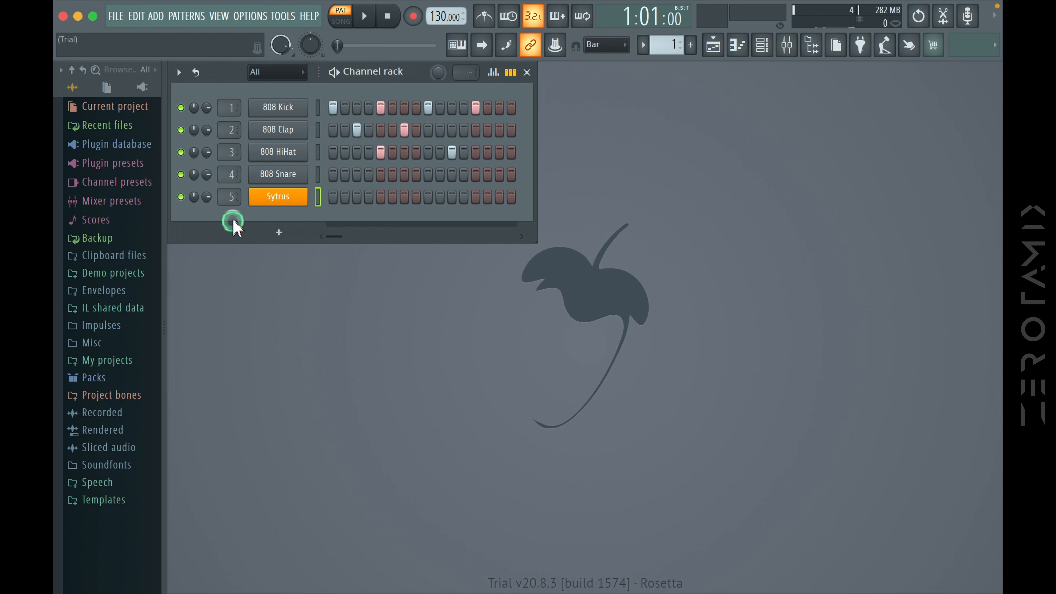
pyautogui.click(275, 200)
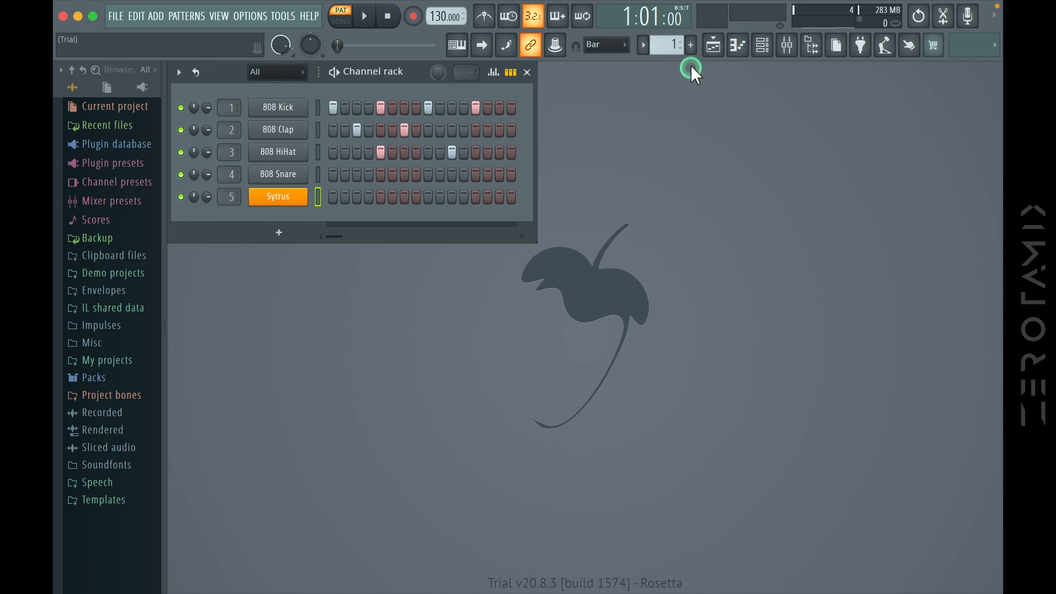
# Create a second, empty pattern named "f"
pyautogui.click(691, 44)
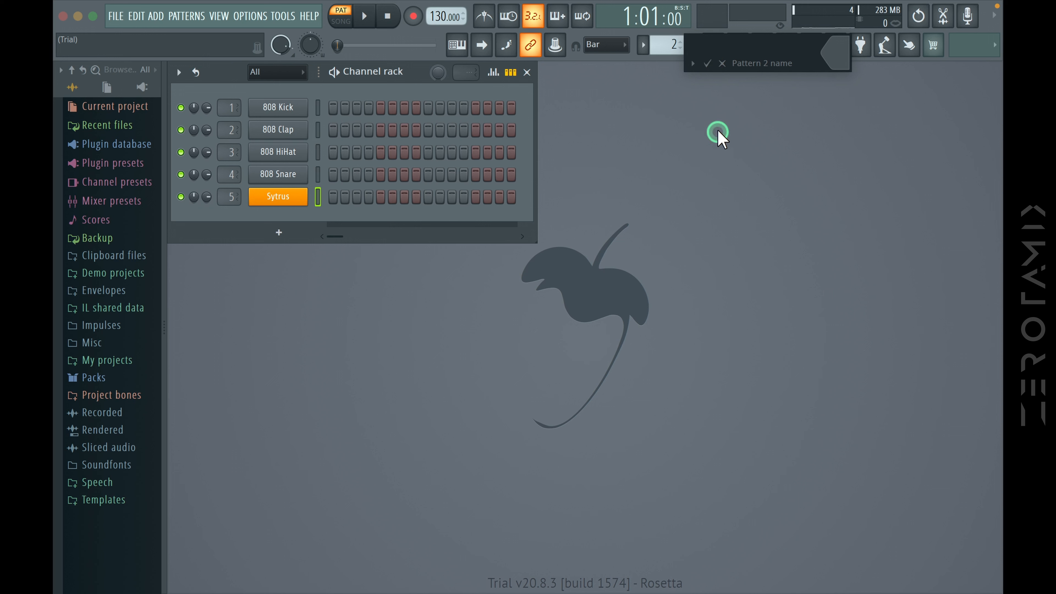
pyautogui.click(707, 64)
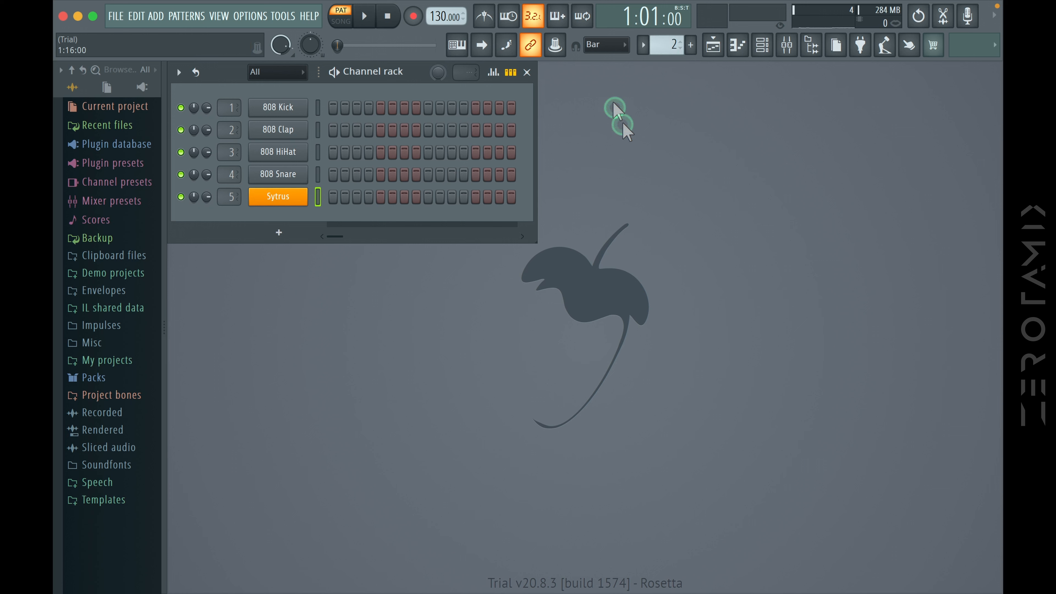
# Switch to Pattern 1 and back to pattern "f" to compare their step sequences
pyautogui.click(643, 45)
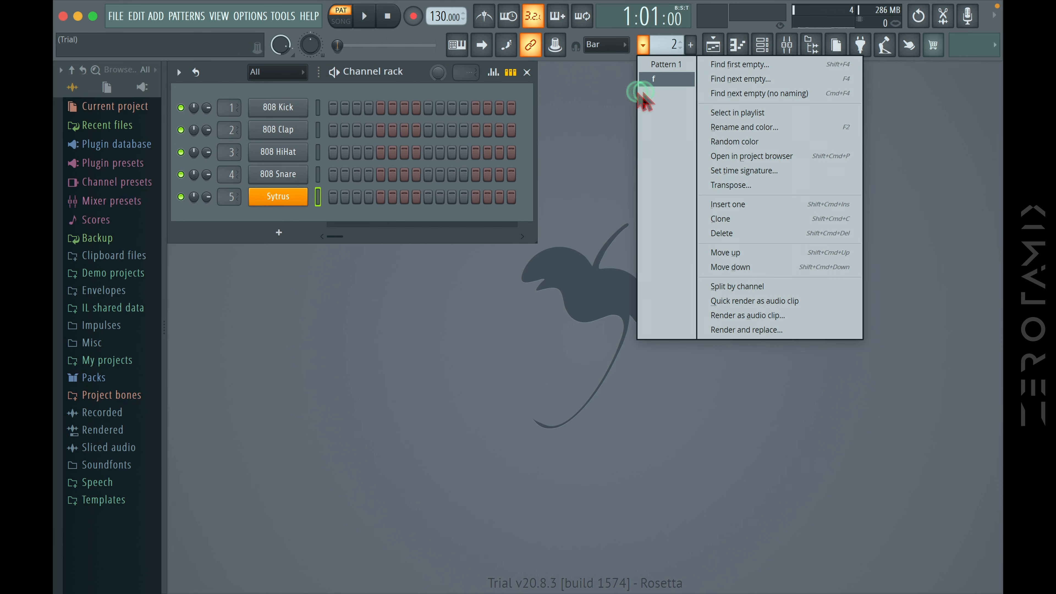
pyautogui.click(665, 66)
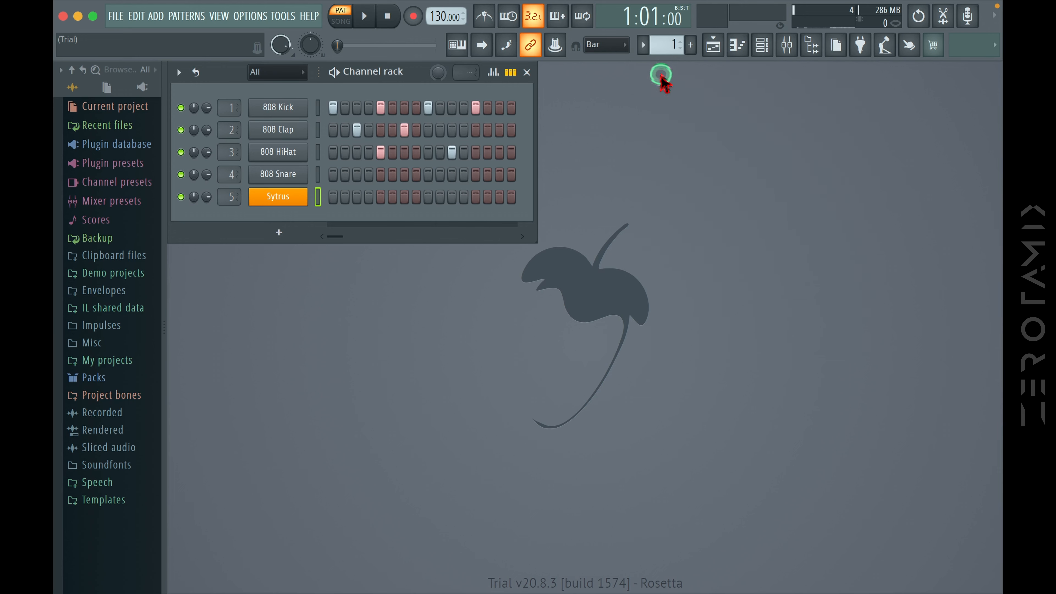
pyautogui.click(643, 46)
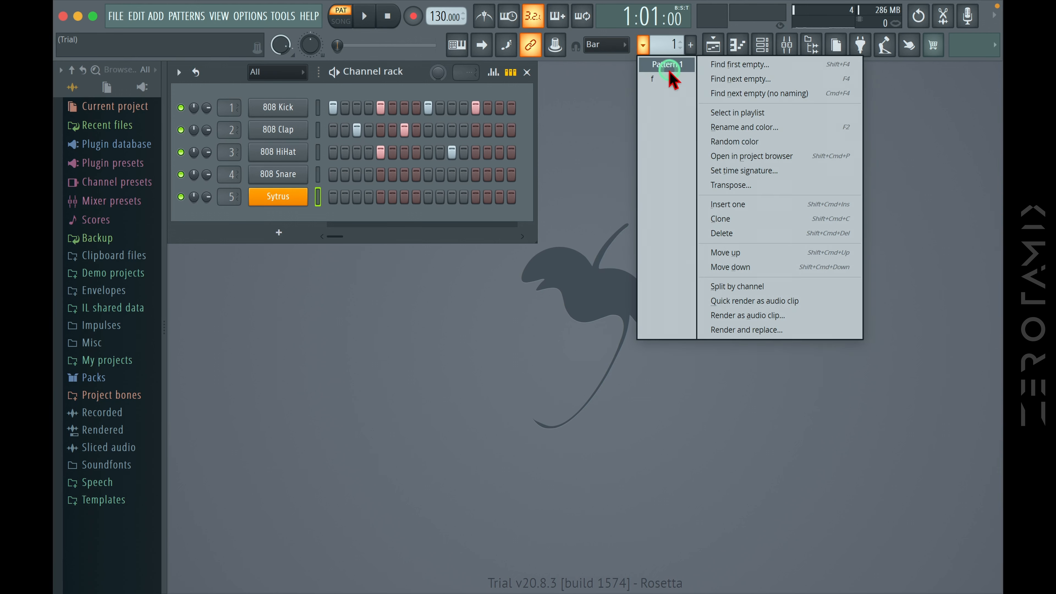
pyautogui.click(665, 74)
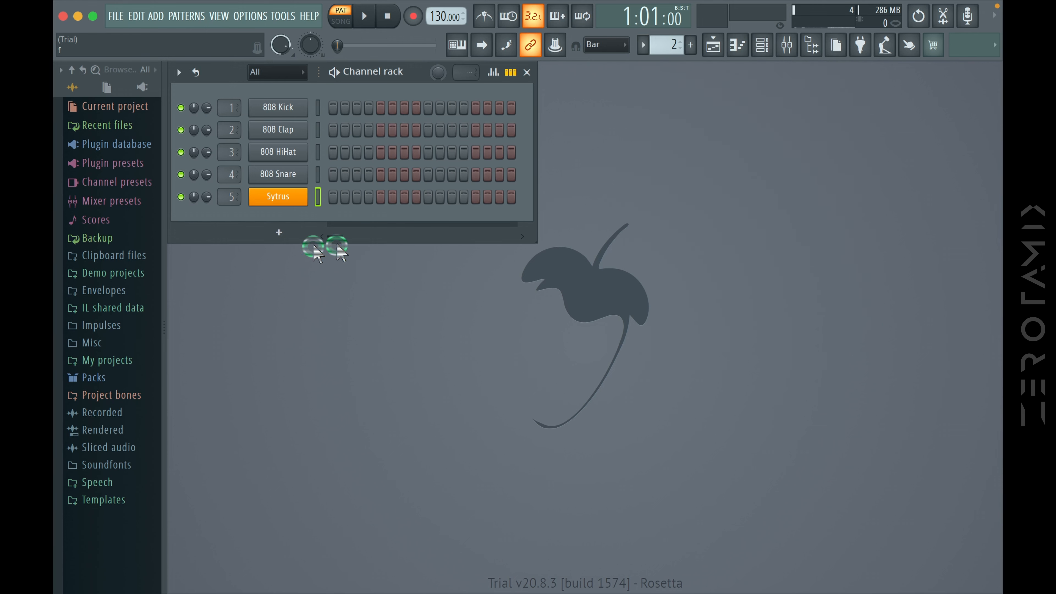
# View the available channel options for Sytrus and dismiss them
pyautogui.click(356, 236)
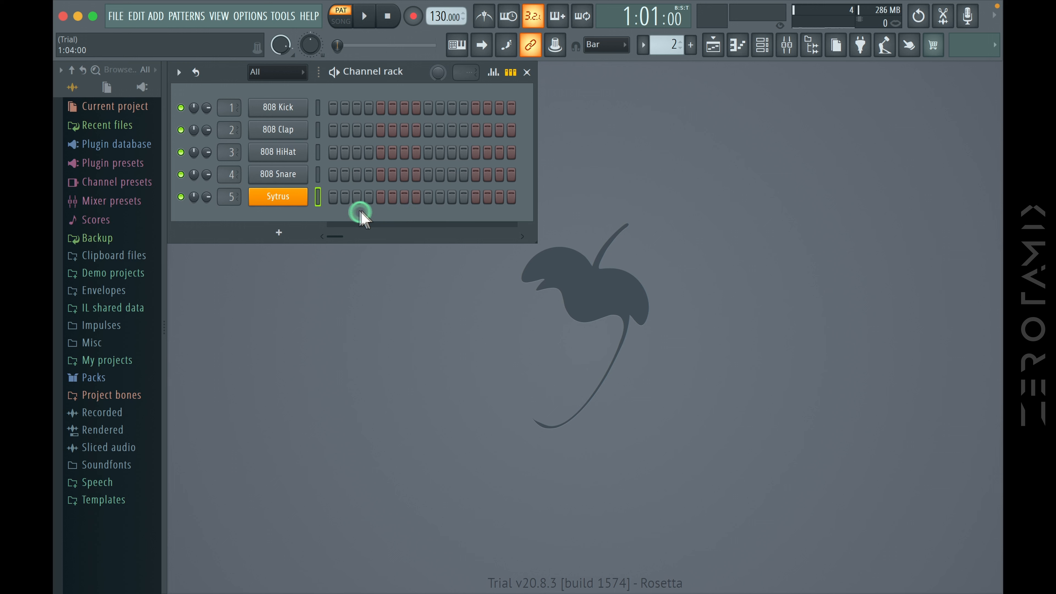
pyautogui.rightClick(281, 195)
pyautogui.click(325, 196)
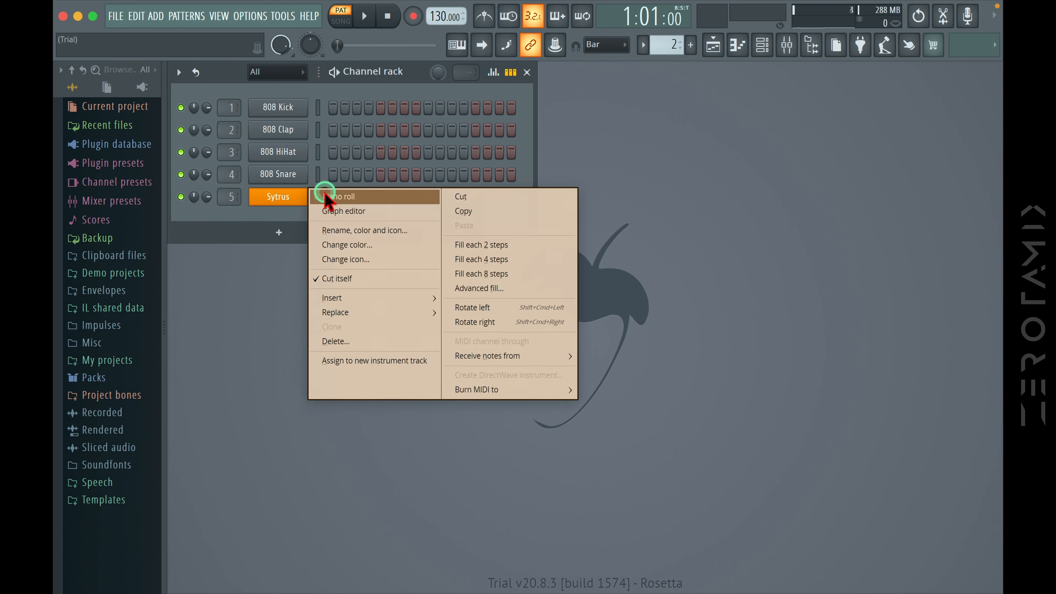
pyautogui.click(249, 302)
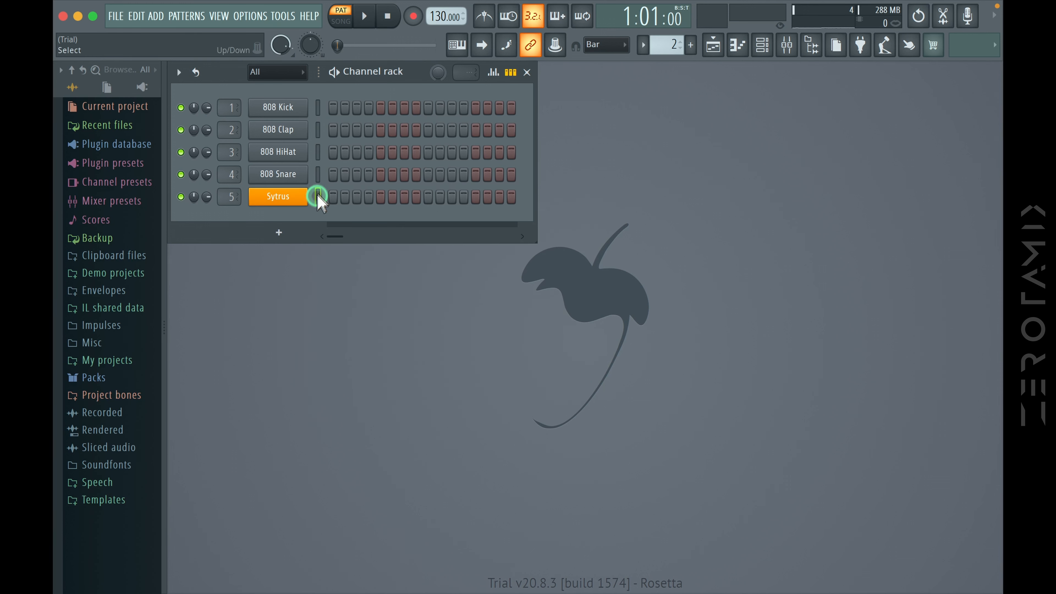
# Select the Sytrus channel and place a D7 note at the start of bar 1 in its piano roll
pyautogui.click(318, 174)
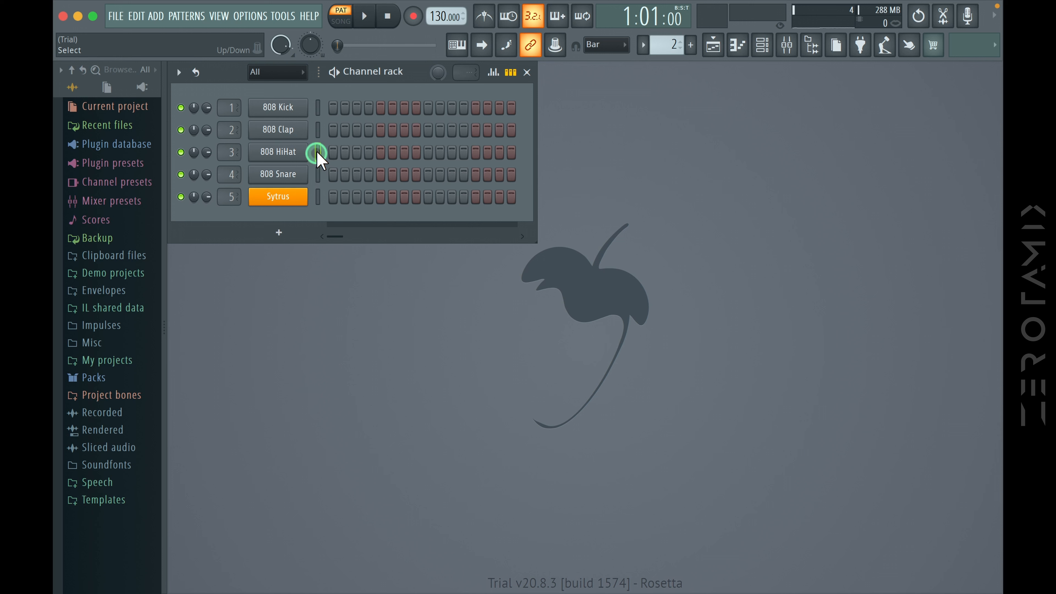
pyautogui.click(319, 196)
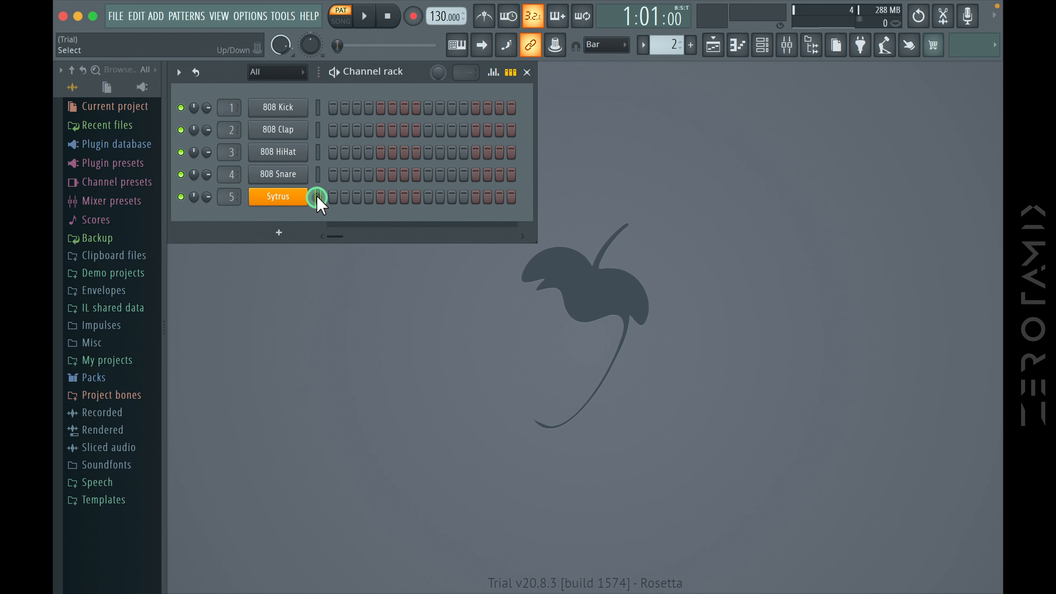
pyautogui.click(740, 47)
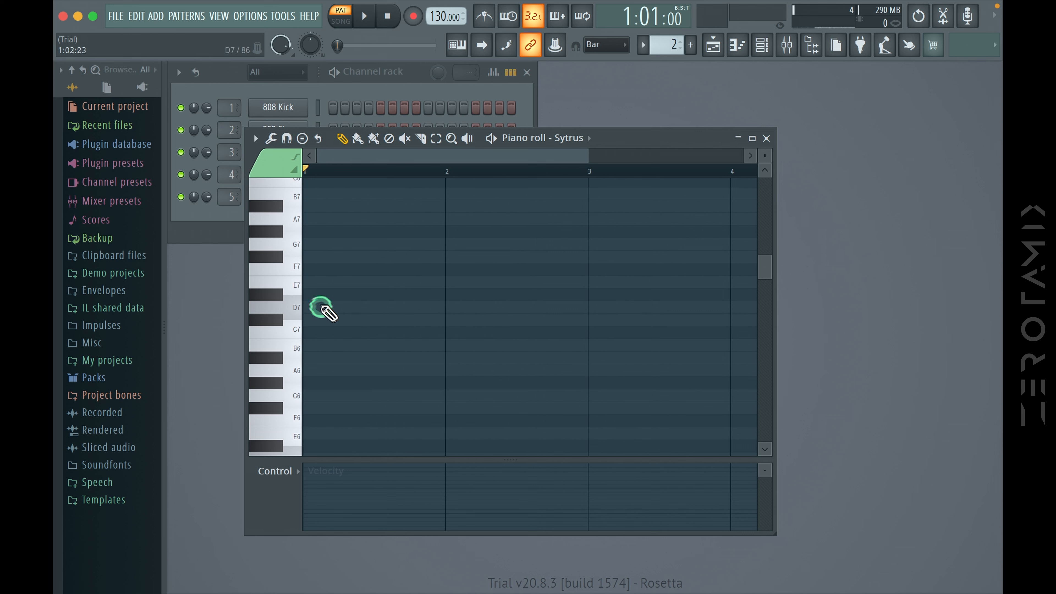
pyautogui.click(314, 309)
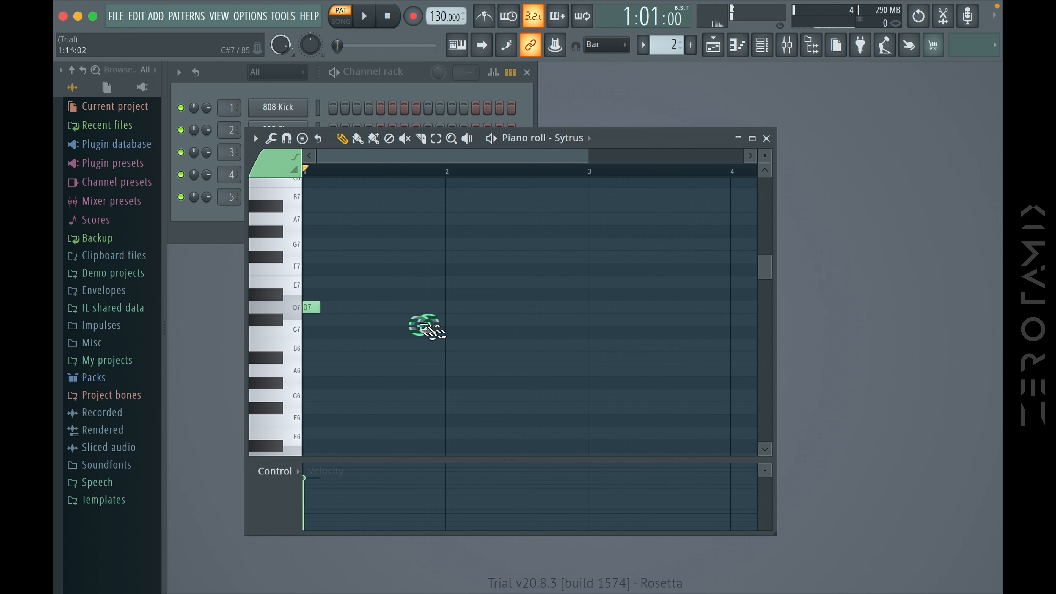
# Add F#6 notes at the starts of bars 2 and 3 and a G6 note at bar 4 for Sytrus
pyautogui.click(445, 408)
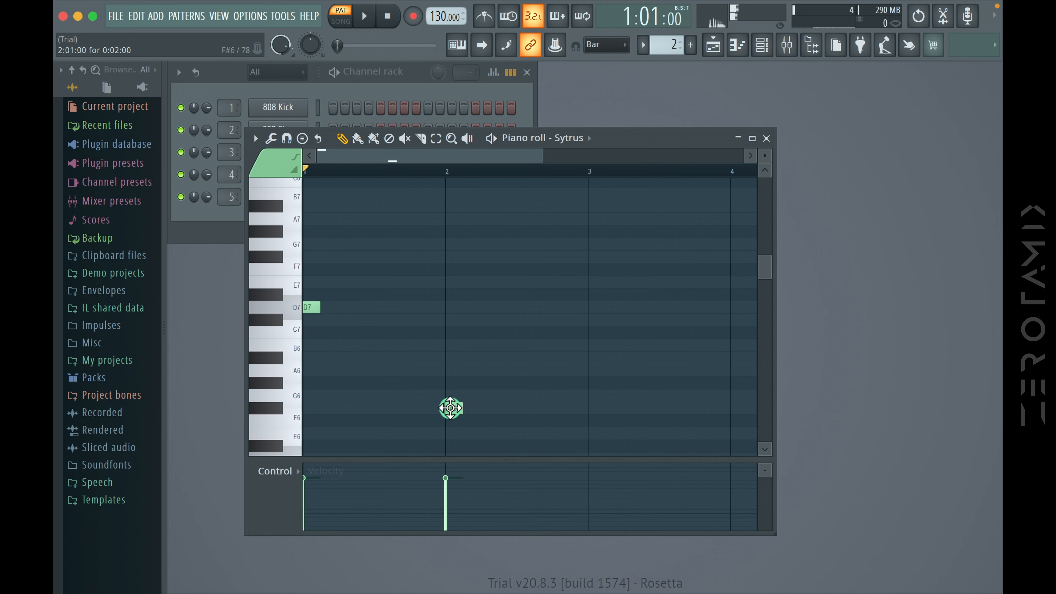
pyautogui.click(596, 409)
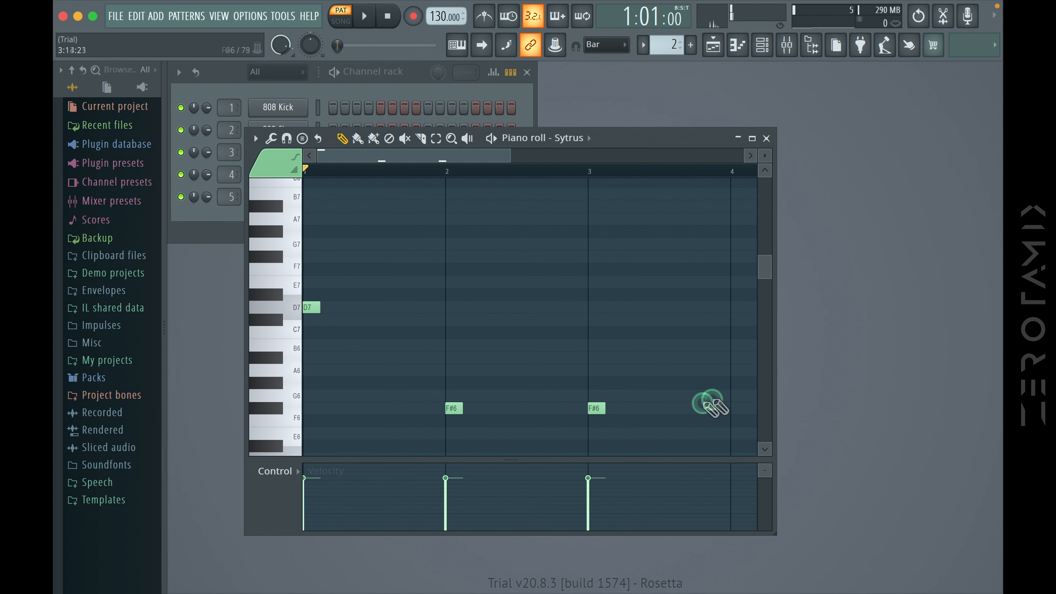
pyautogui.click(734, 395)
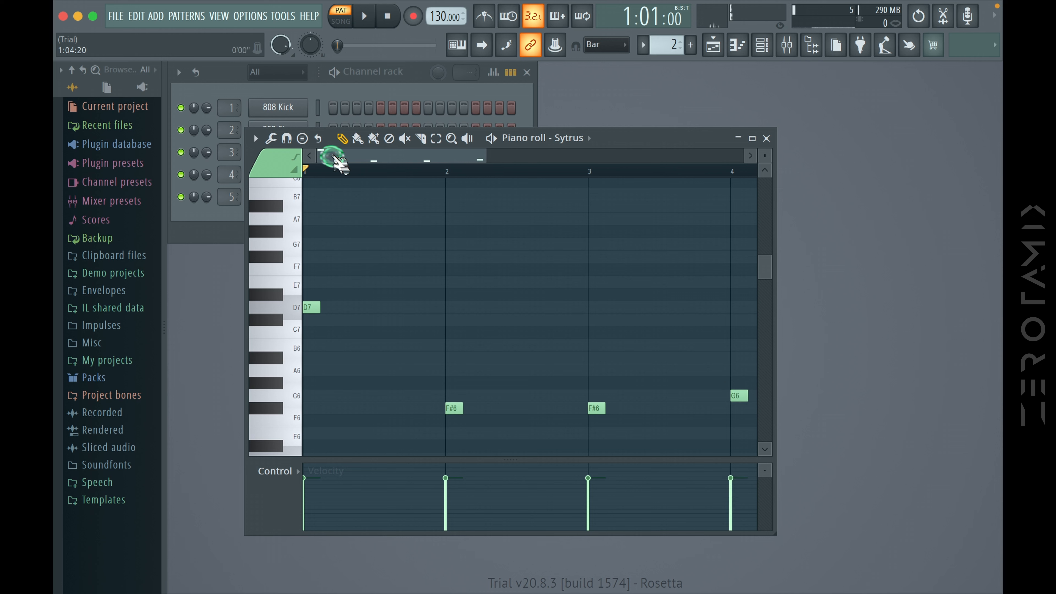
# Play back the Sytrus notes of pattern "f", stop playback and close the piano roll
pyautogui.click(364, 22)
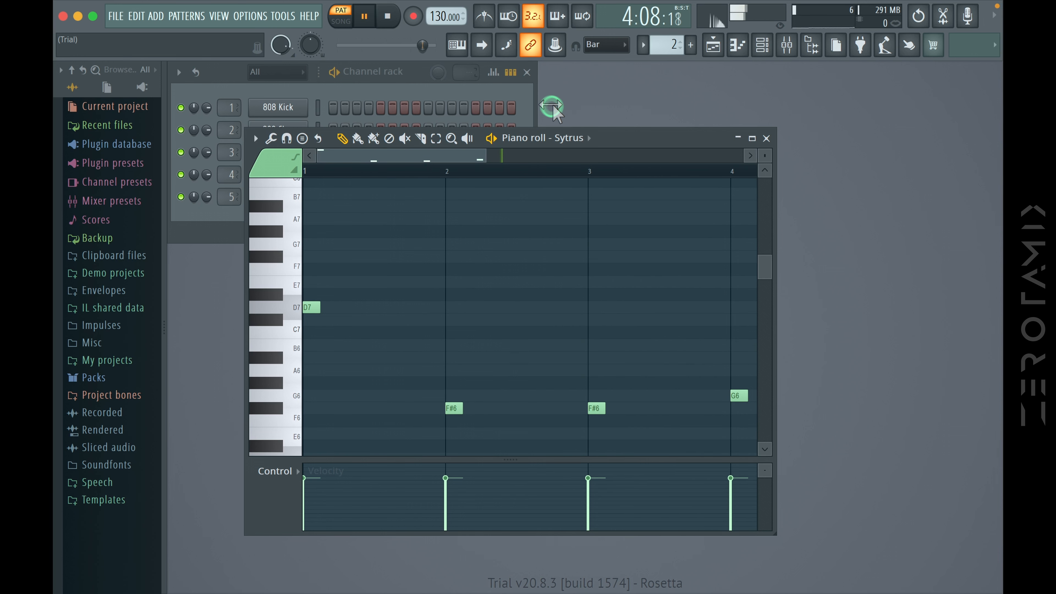
pyautogui.click(390, 18)
pyautogui.click(766, 138)
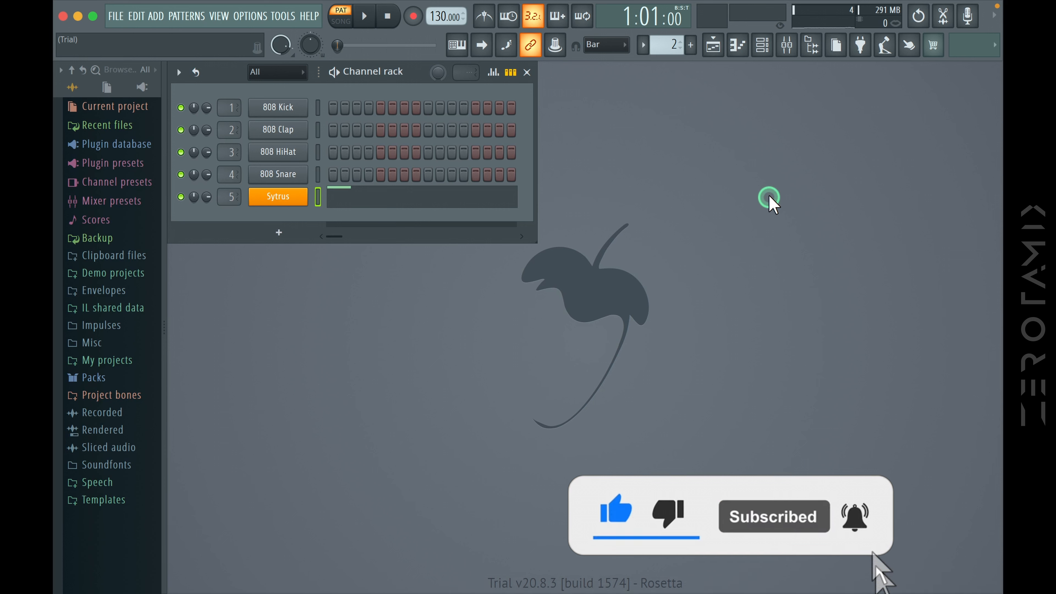
# Open the playlist and paint four Pattern 1 clips on Track 1 across bars 1 to 4
pyautogui.click(714, 46)
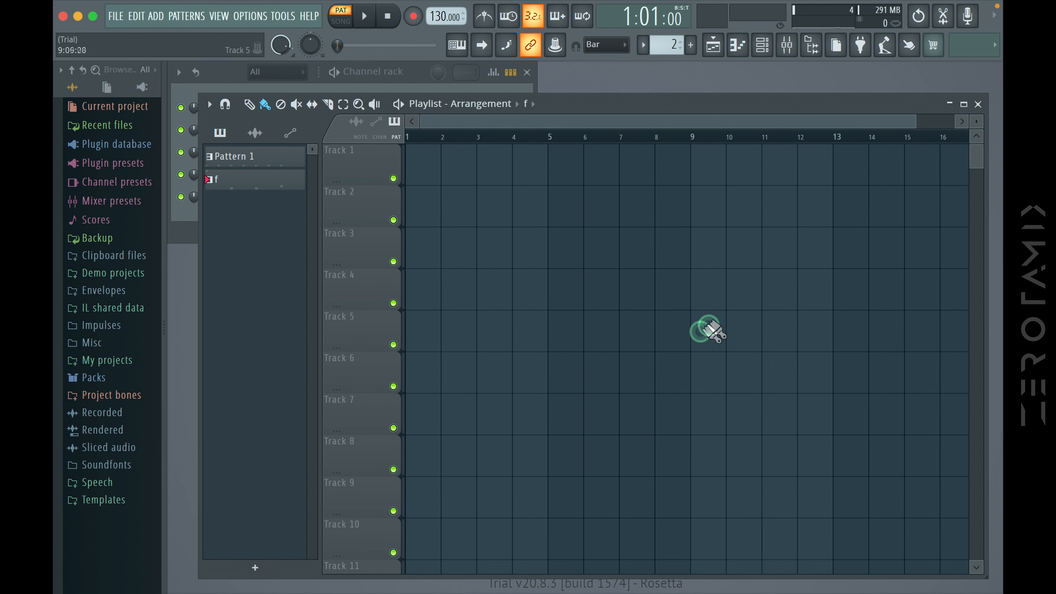
pyautogui.click(258, 197)
pyautogui.click(252, 157)
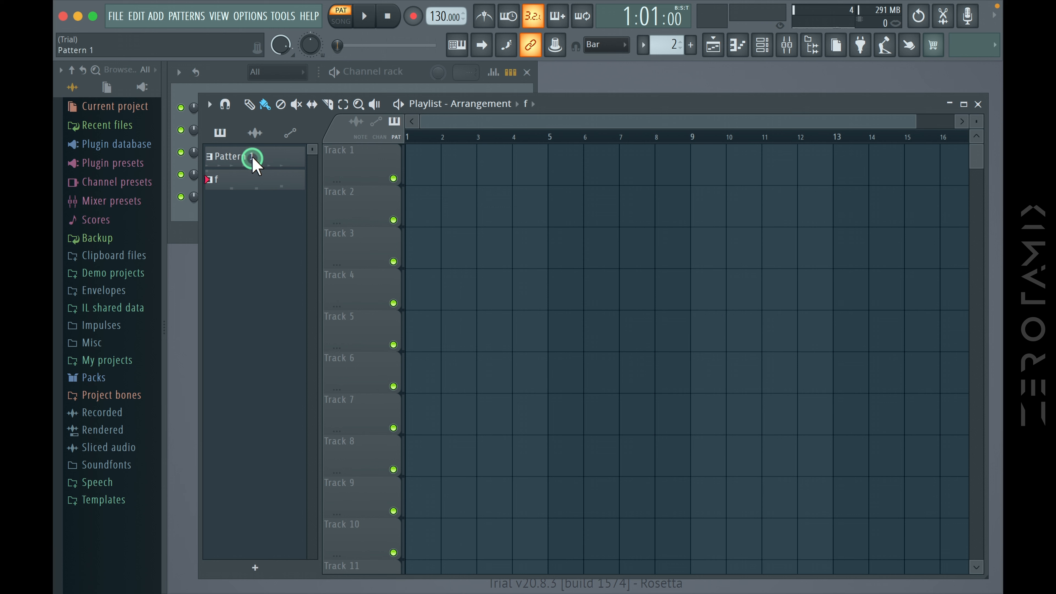
pyautogui.click(251, 158)
pyautogui.moveTo(415, 168); pyautogui.dragTo(523, 168)
# Place one clip of pattern "f" on Track 2 at bar 1 of the playlist
pyautogui.click(298, 202)
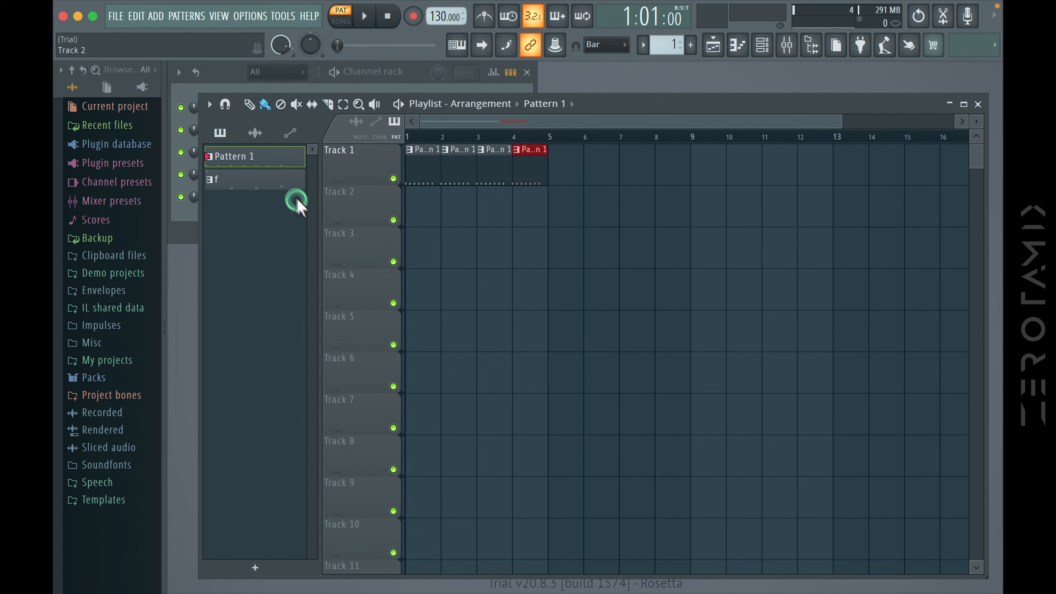
pyautogui.click(260, 185)
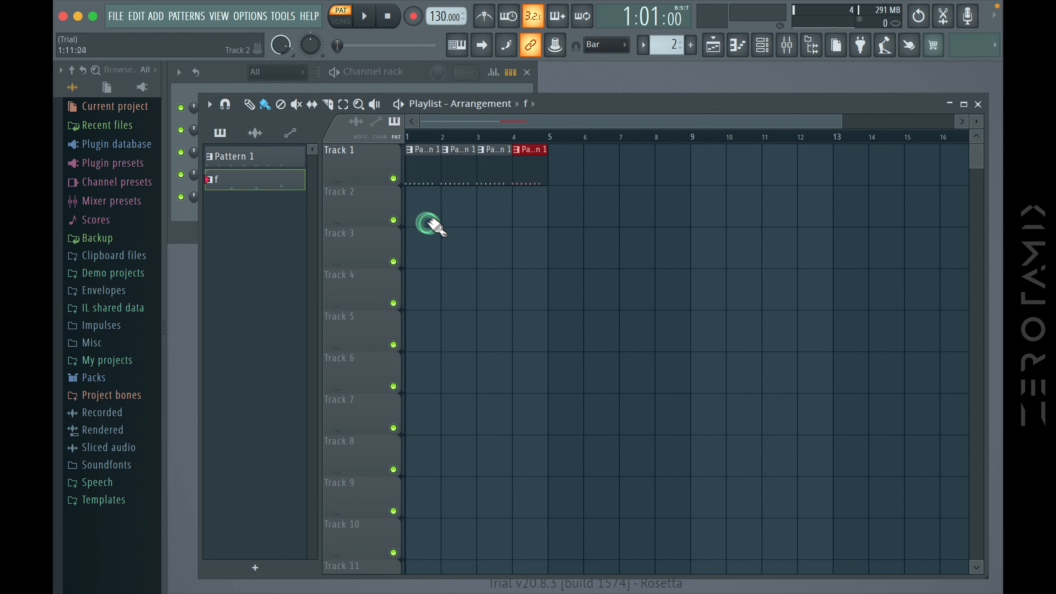
pyautogui.click(415, 219)
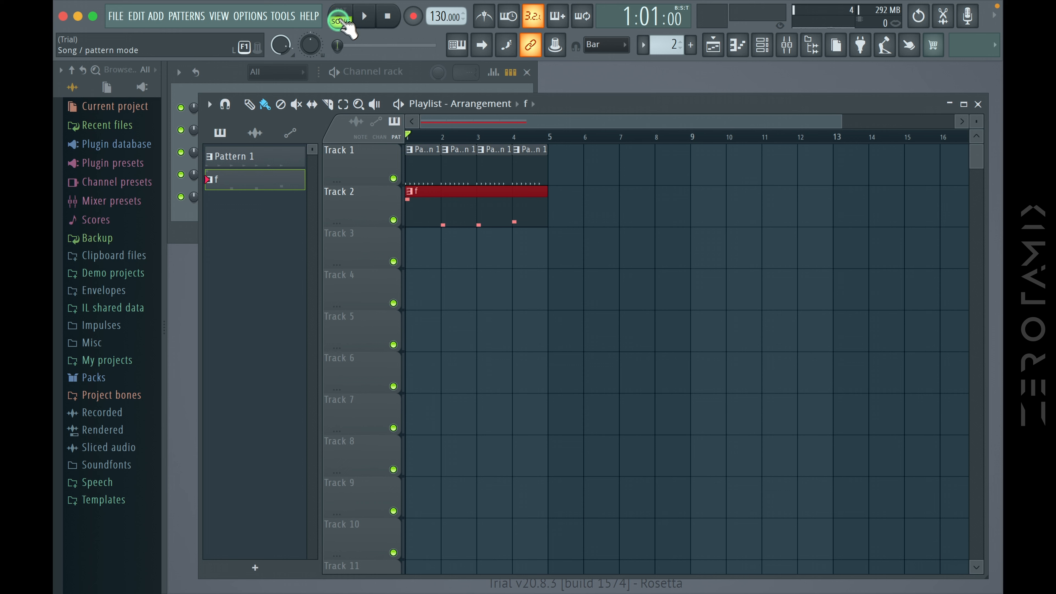
# Set playback to song mode, play the arrangement of both patterns and stop it
pyautogui.click(340, 18)
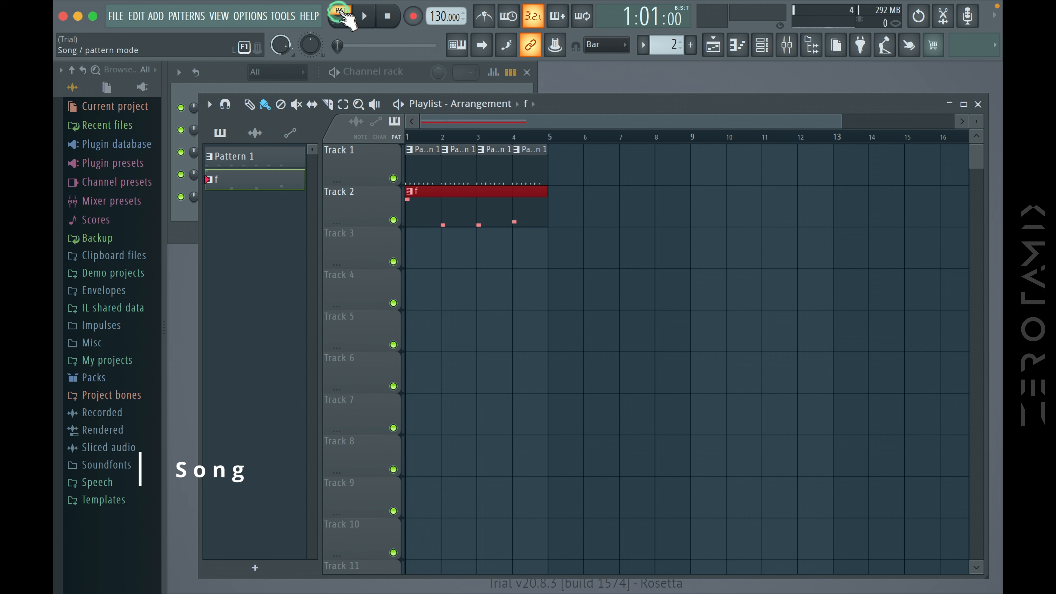
pyautogui.click(360, 103)
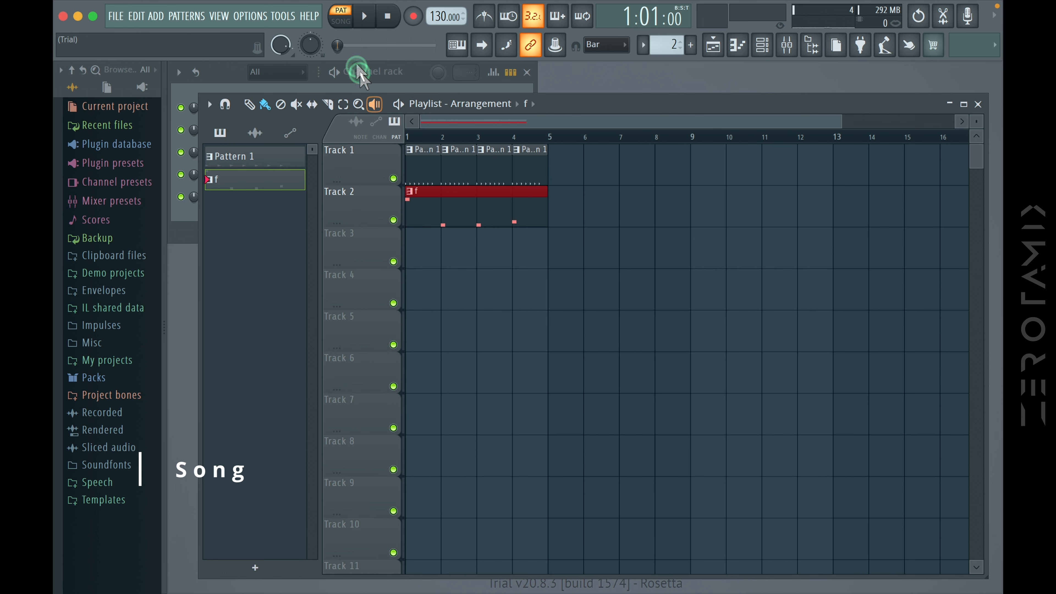
pyautogui.click(342, 27)
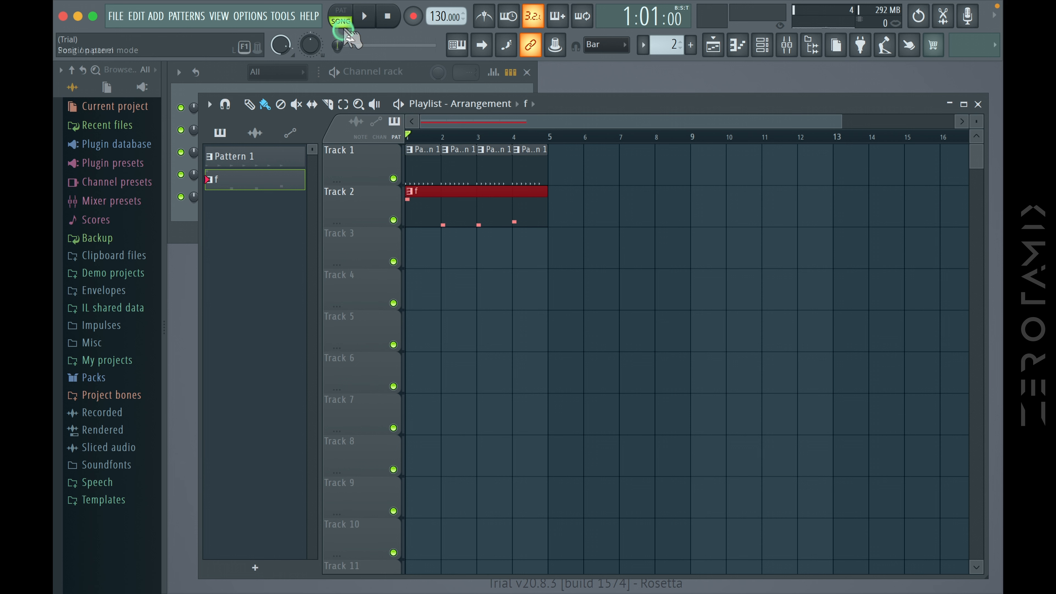
pyautogui.click(367, 18)
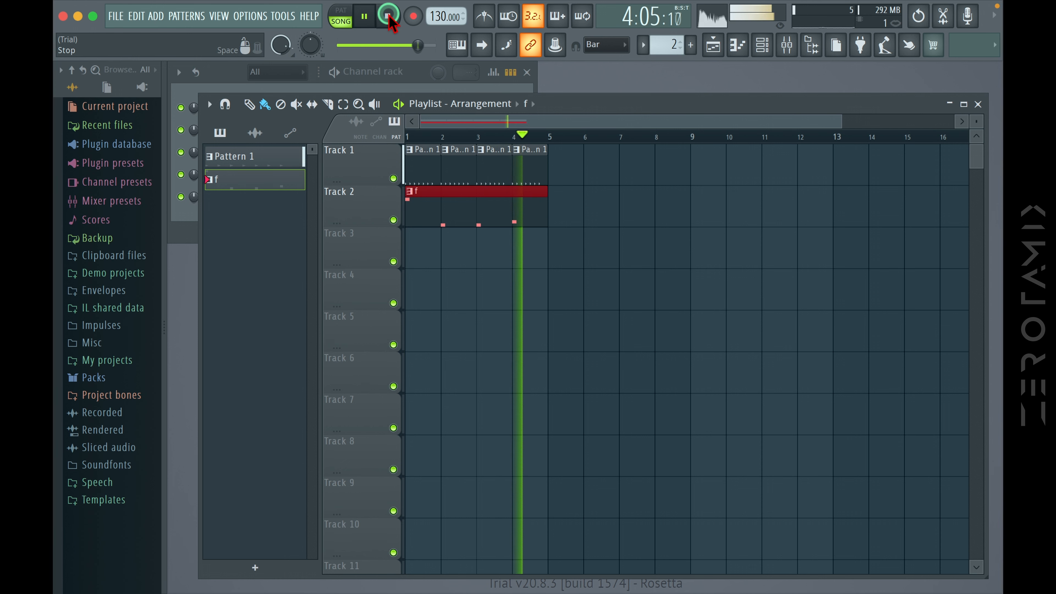
pyautogui.click(388, 17)
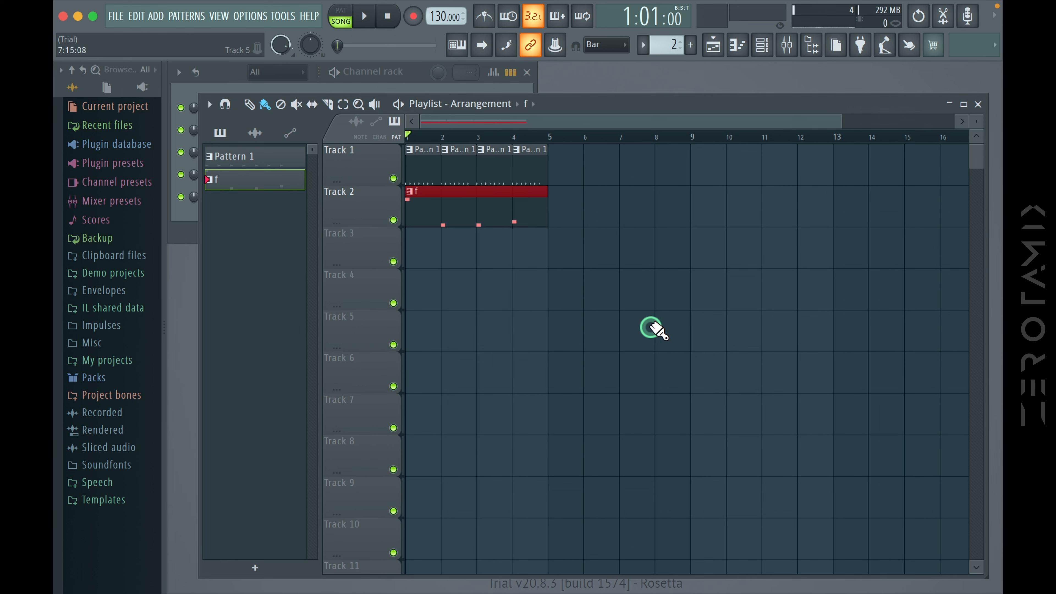
# Close the playlist and open the mixer to examine the Master track and Insert 1 with their effect slots
pyautogui.click(977, 105)
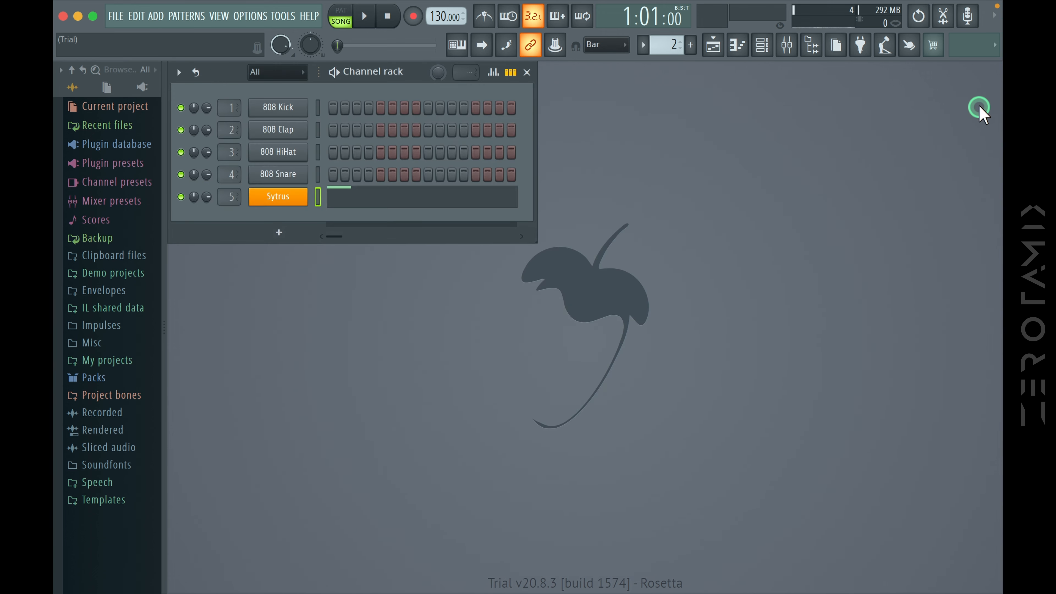
pyautogui.click(790, 49)
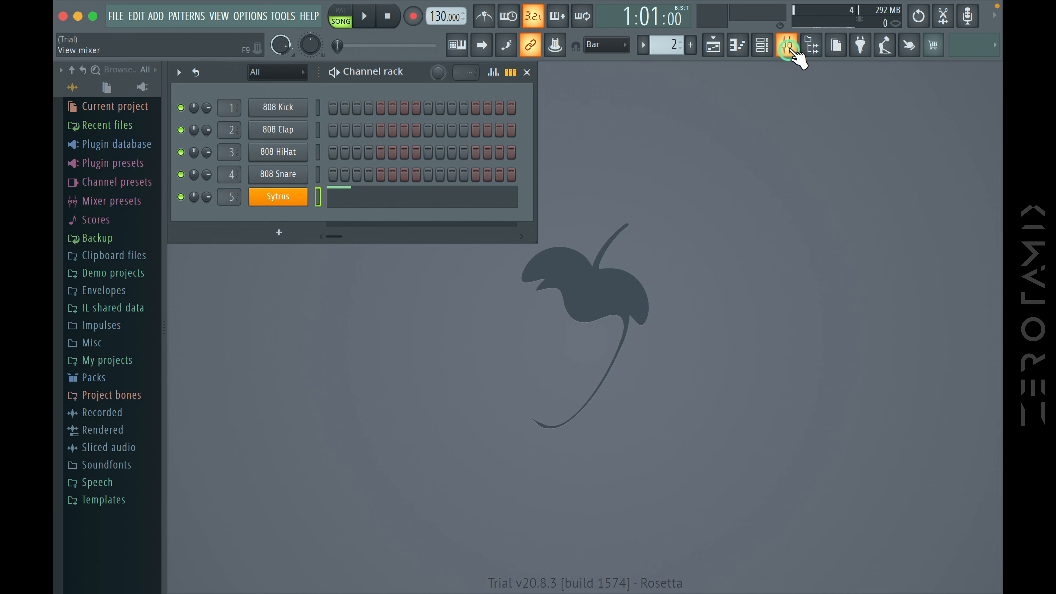
pyautogui.click(791, 49)
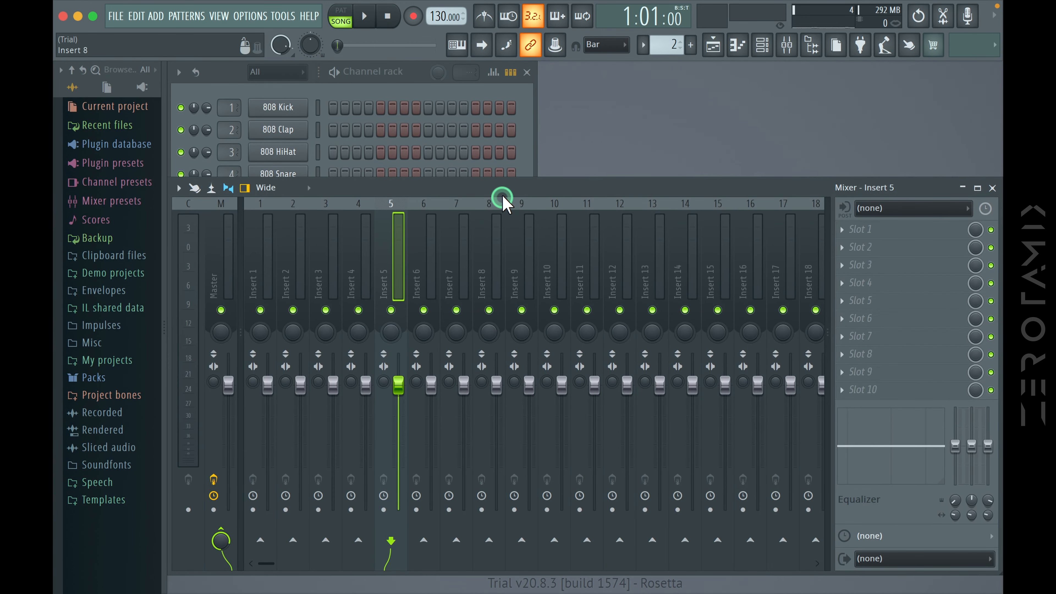
pyautogui.click(219, 277)
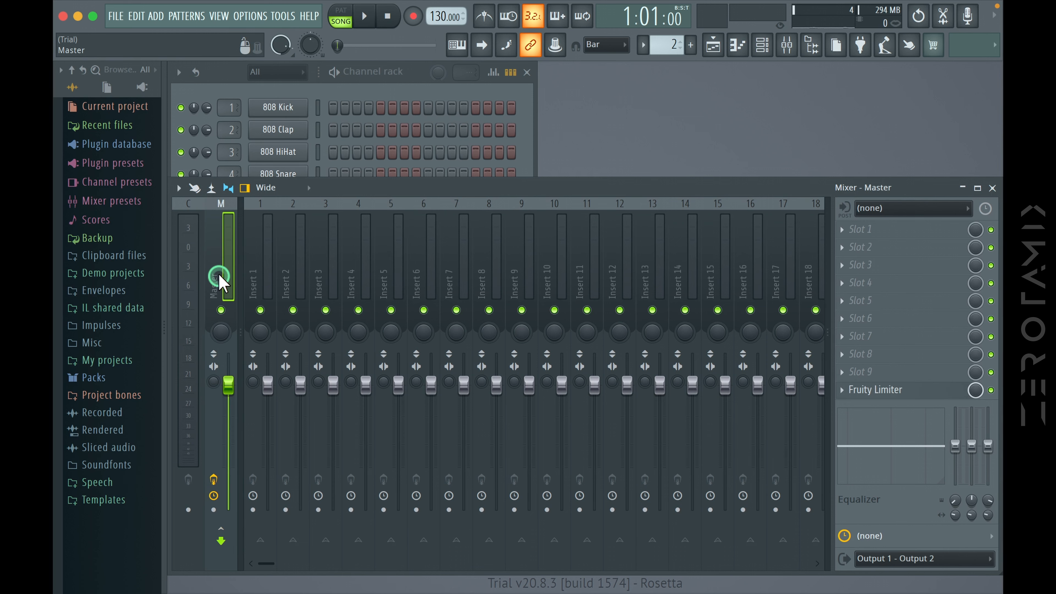
pyautogui.click(257, 276)
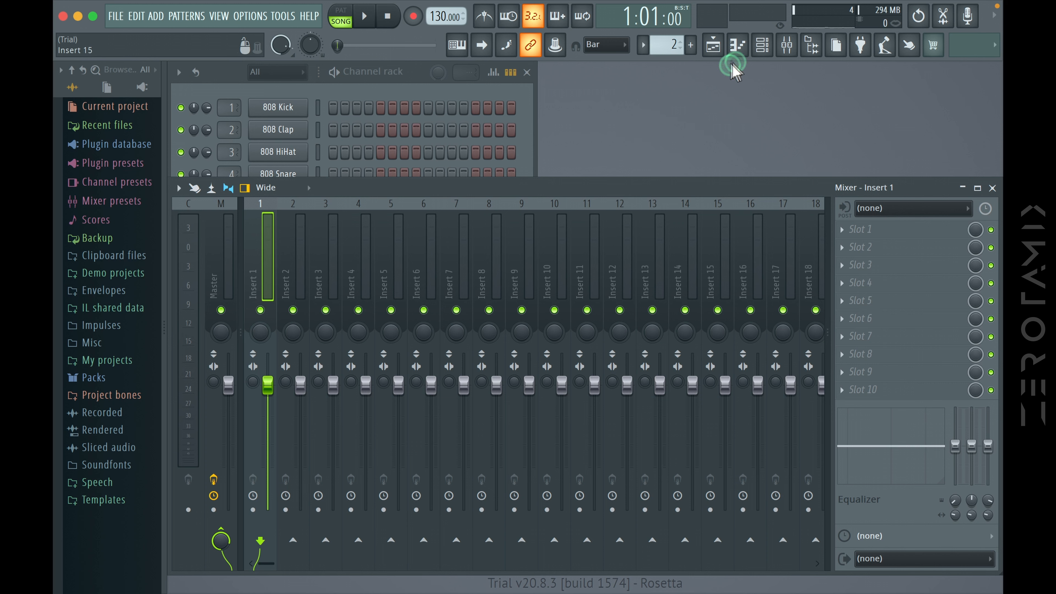
# Reopen the playlist and bring the channel rack in front of it to review both windows
pyautogui.click(742, 46)
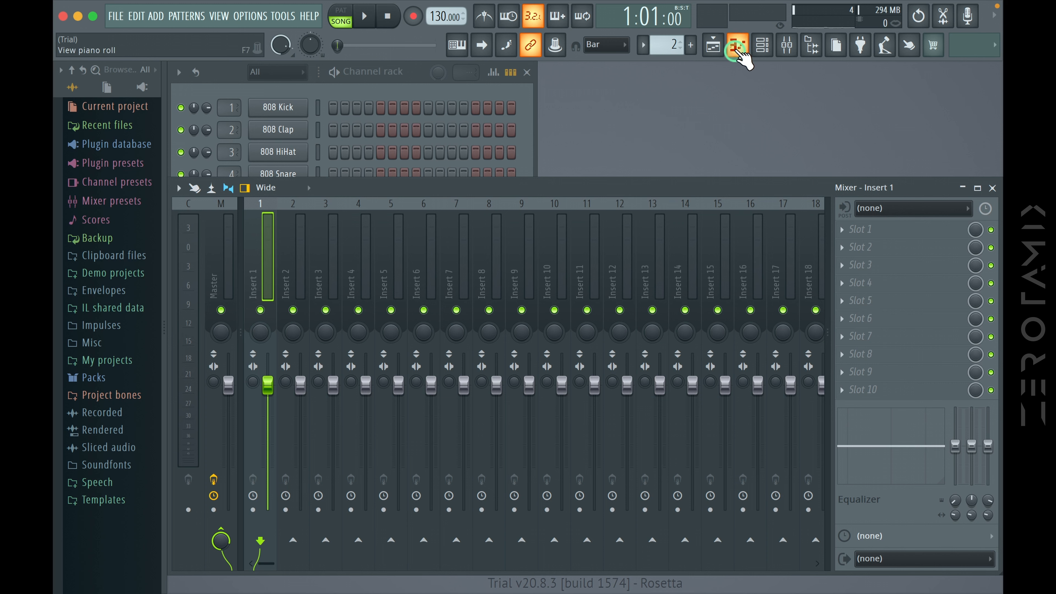
pyautogui.click(712, 49)
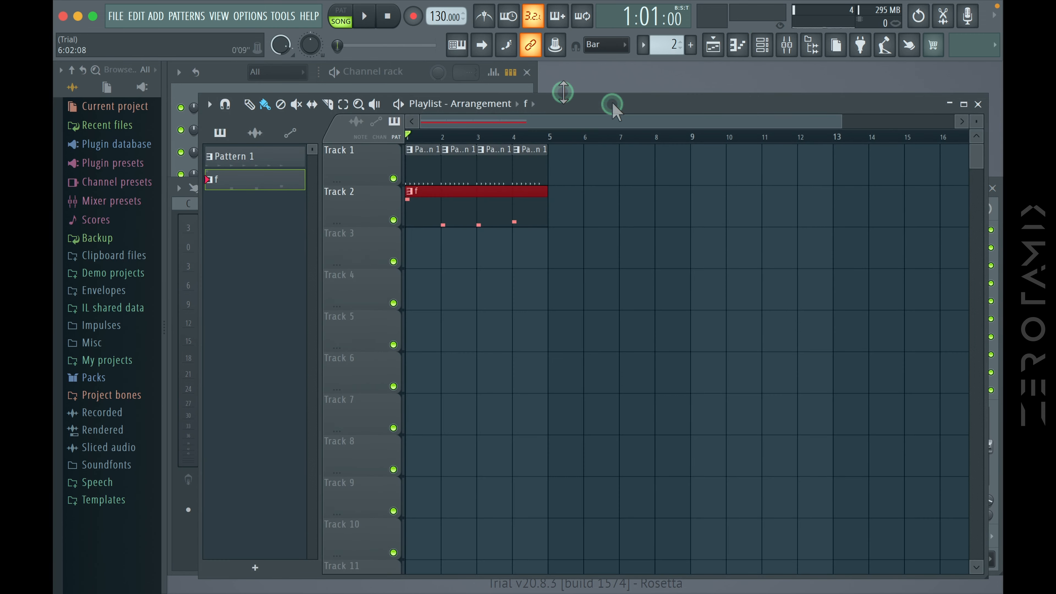
pyautogui.click(370, 72)
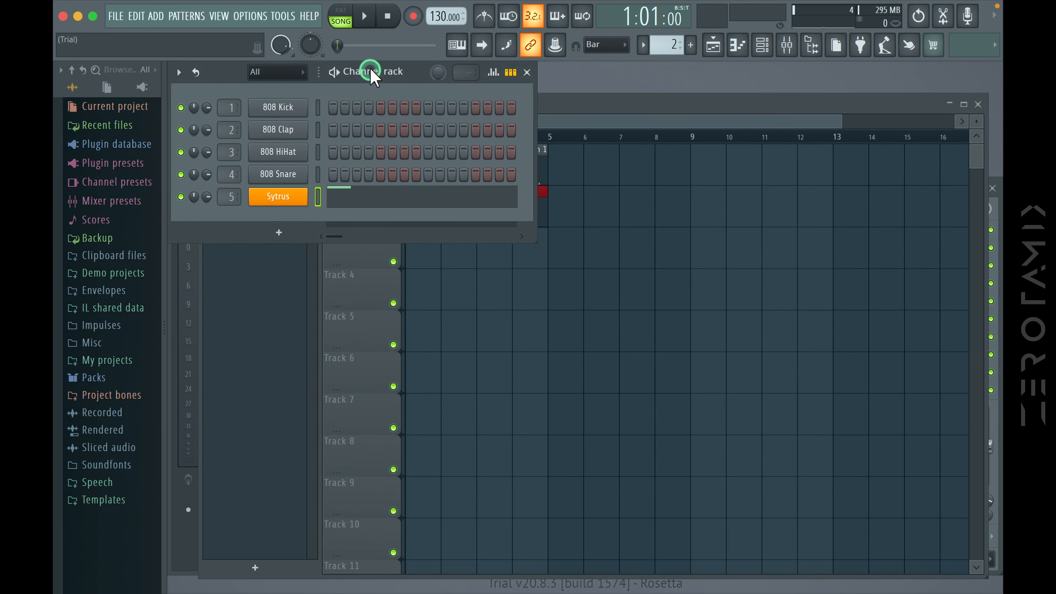